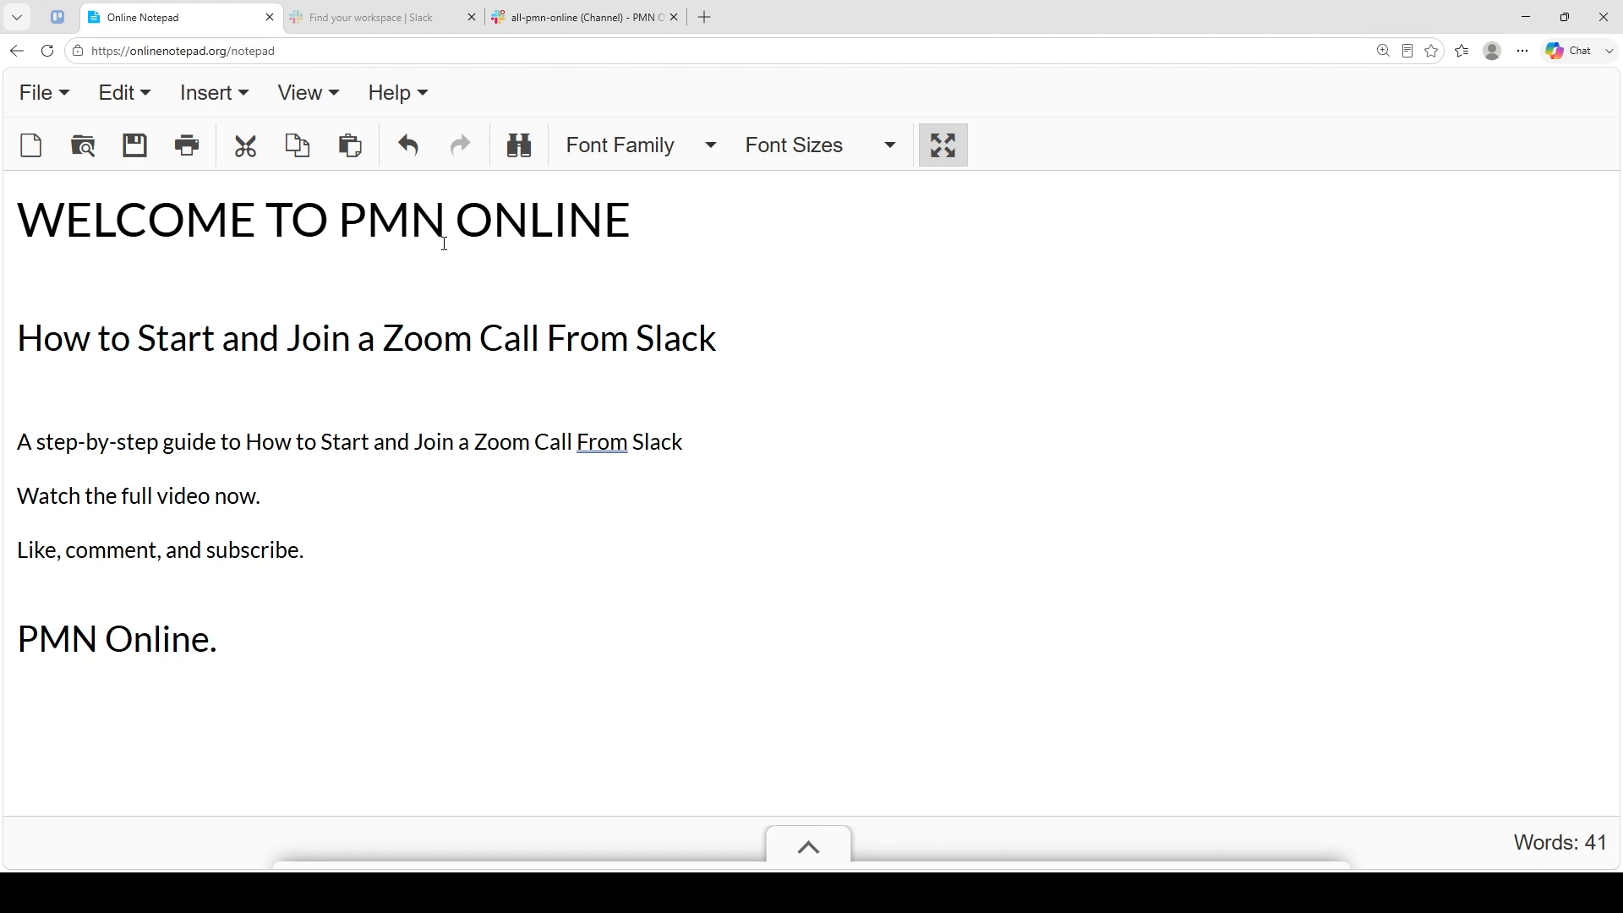
- Review the guide heading in the notepad, then switch to the Slack #all-pmn-online channel
click(408, 15)
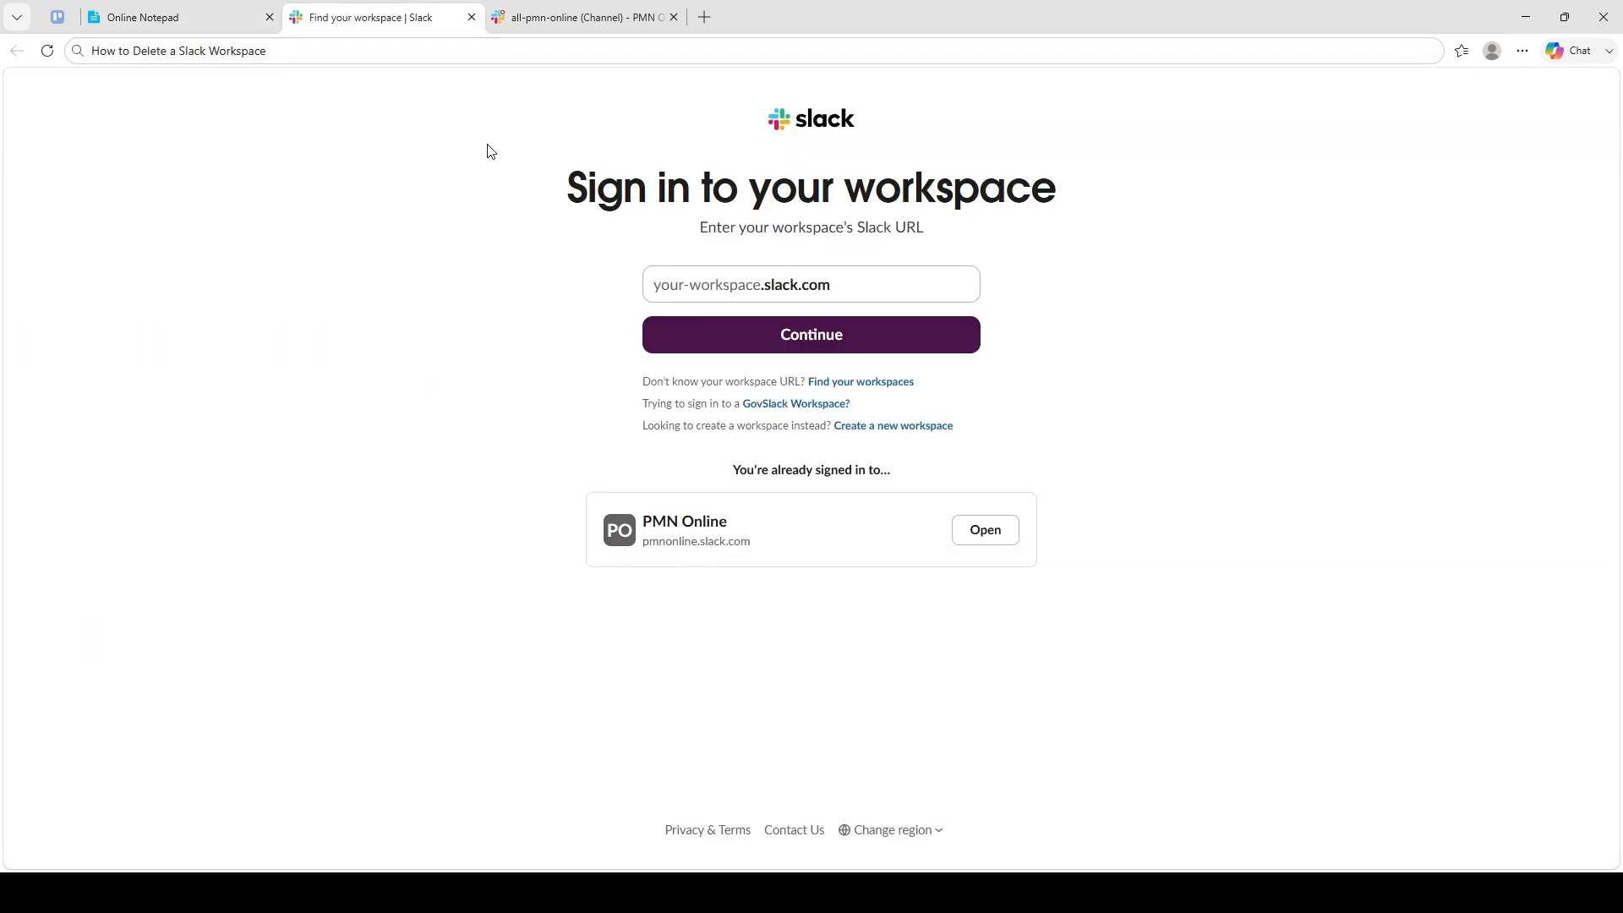
click(263, 10)
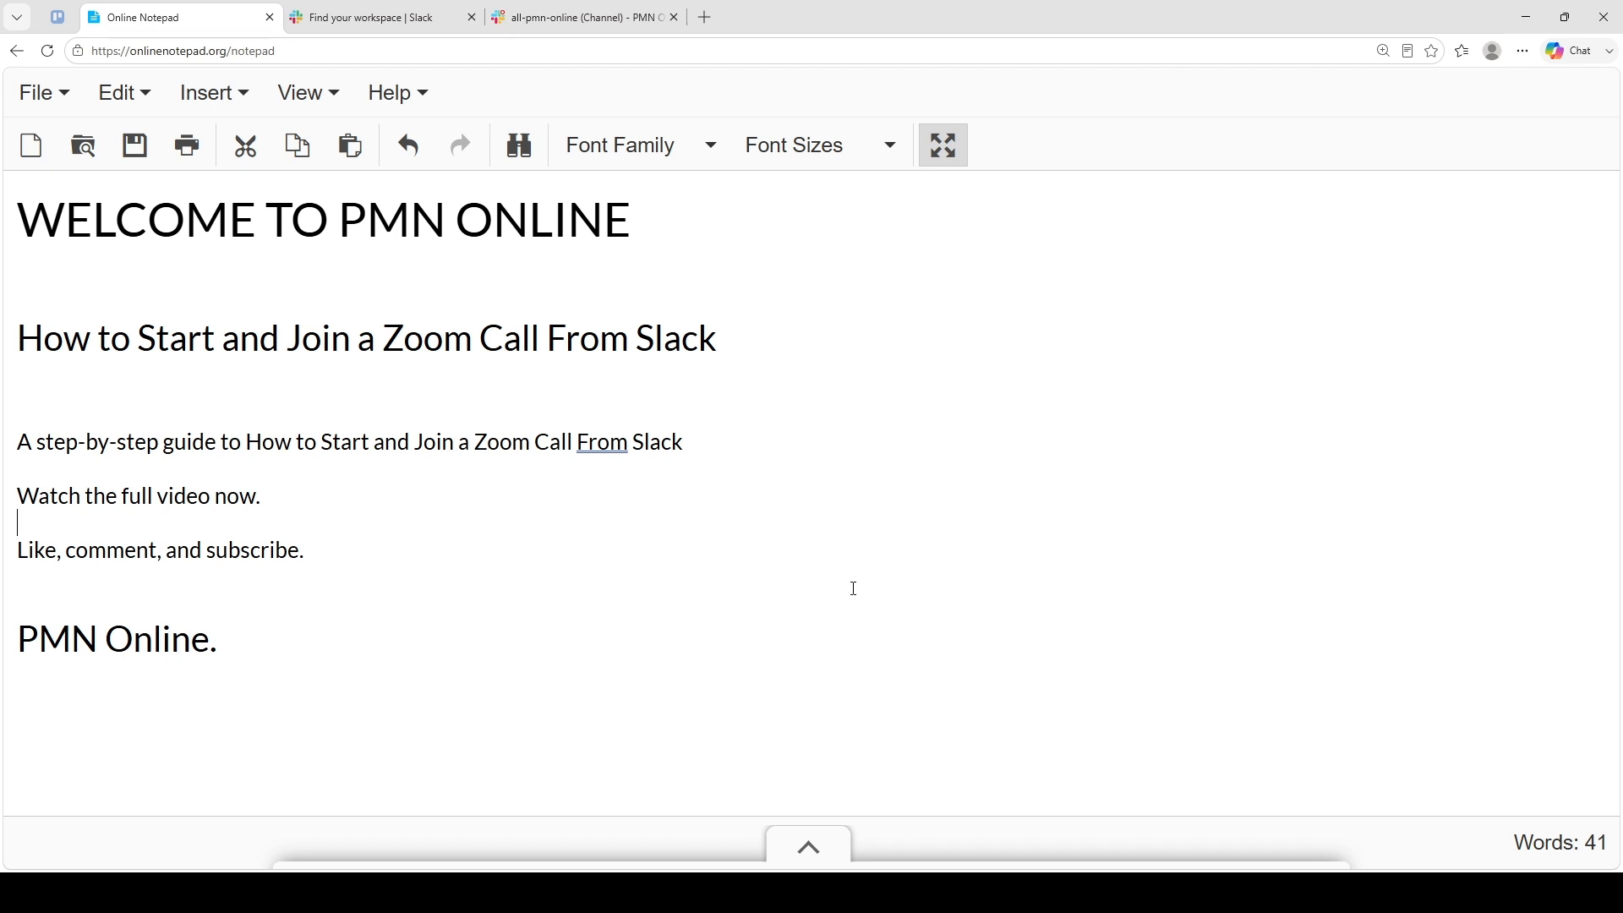
click(683, 400)
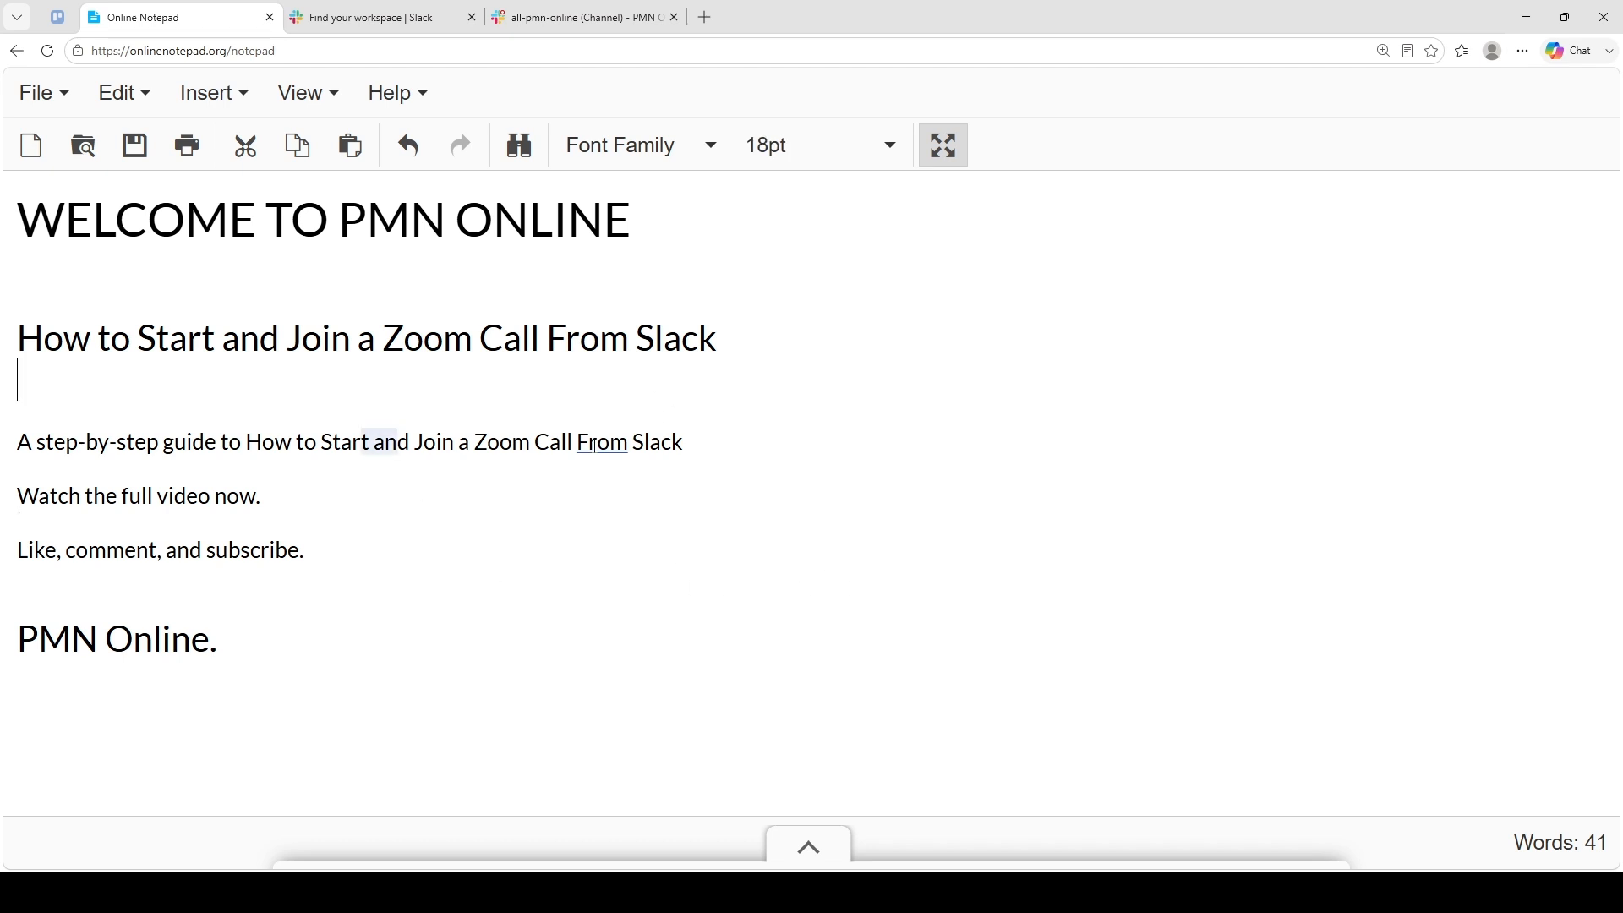
click(597, 444)
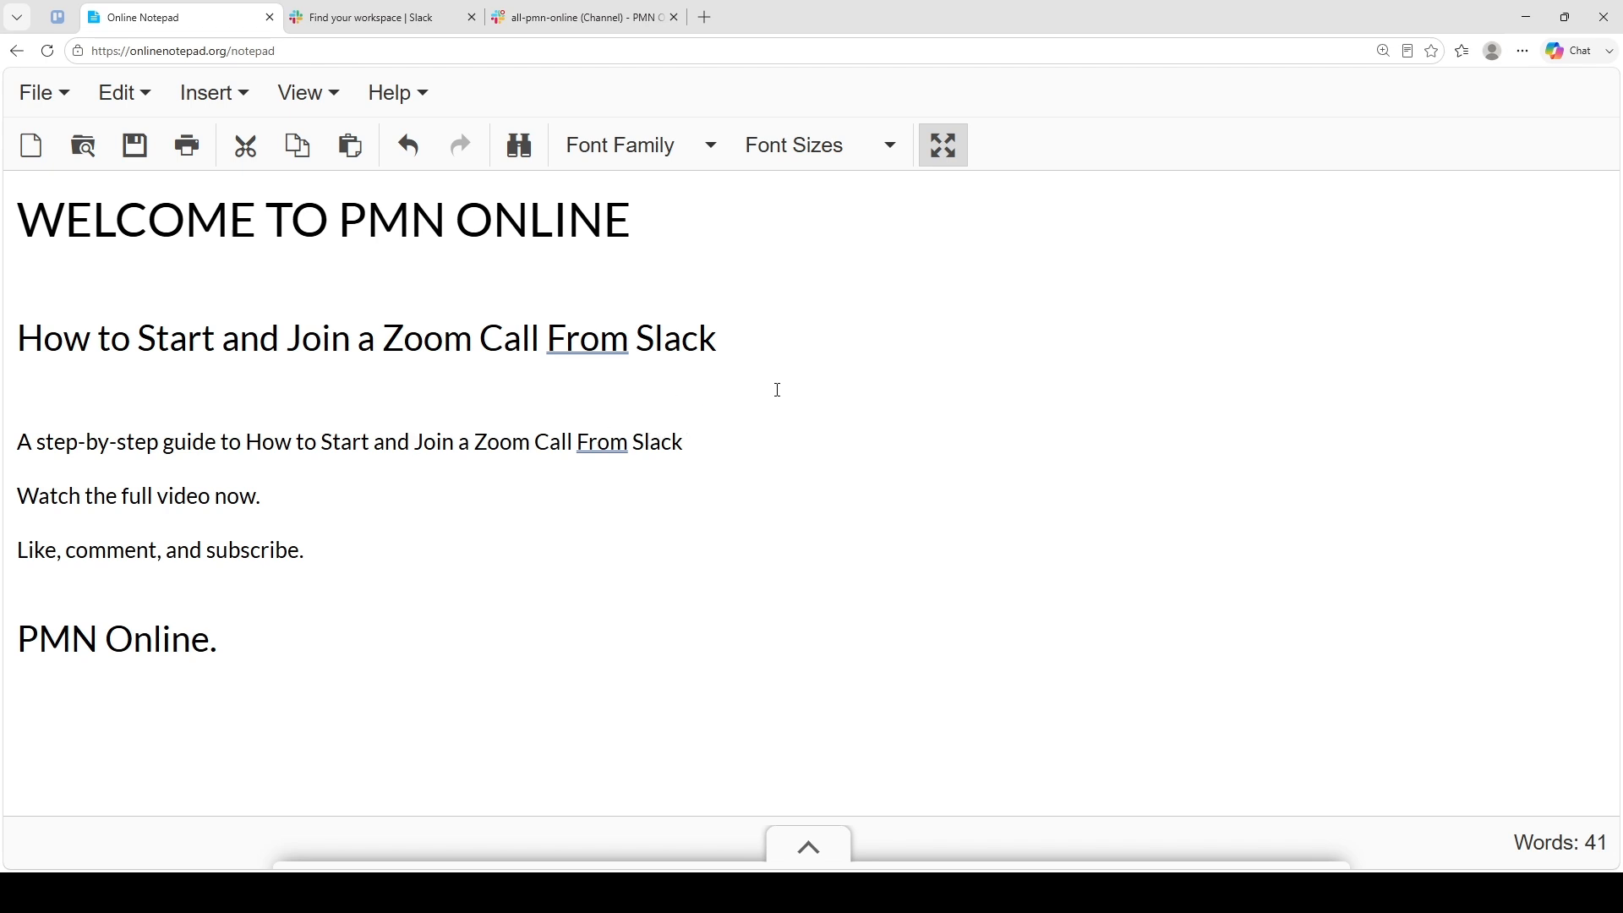
click(546, 19)
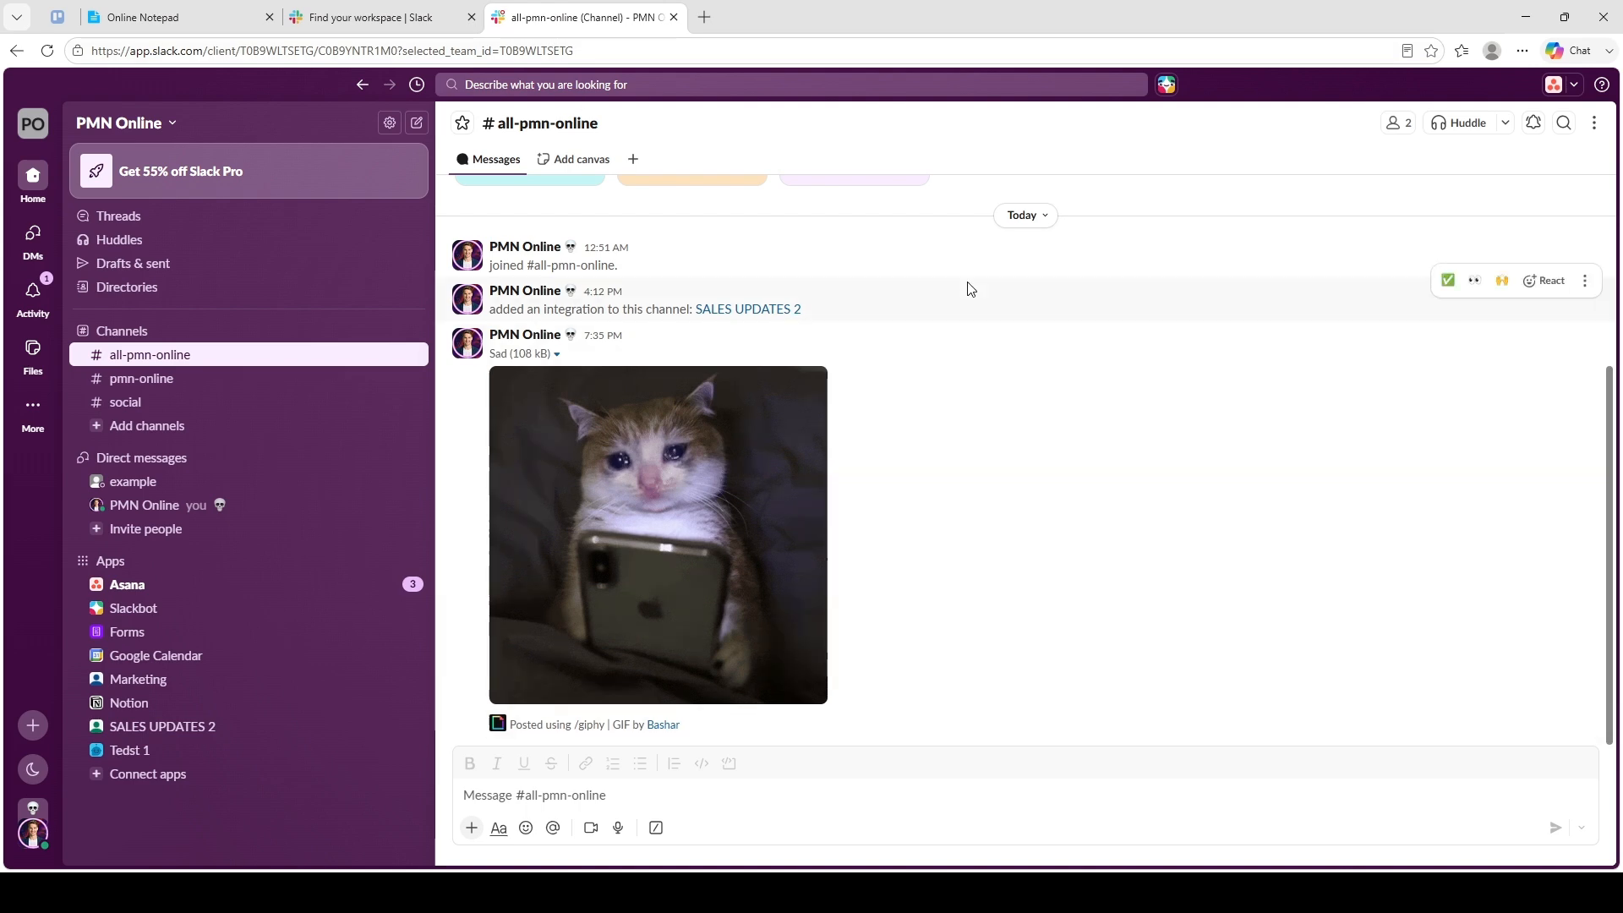
click(705, 19)
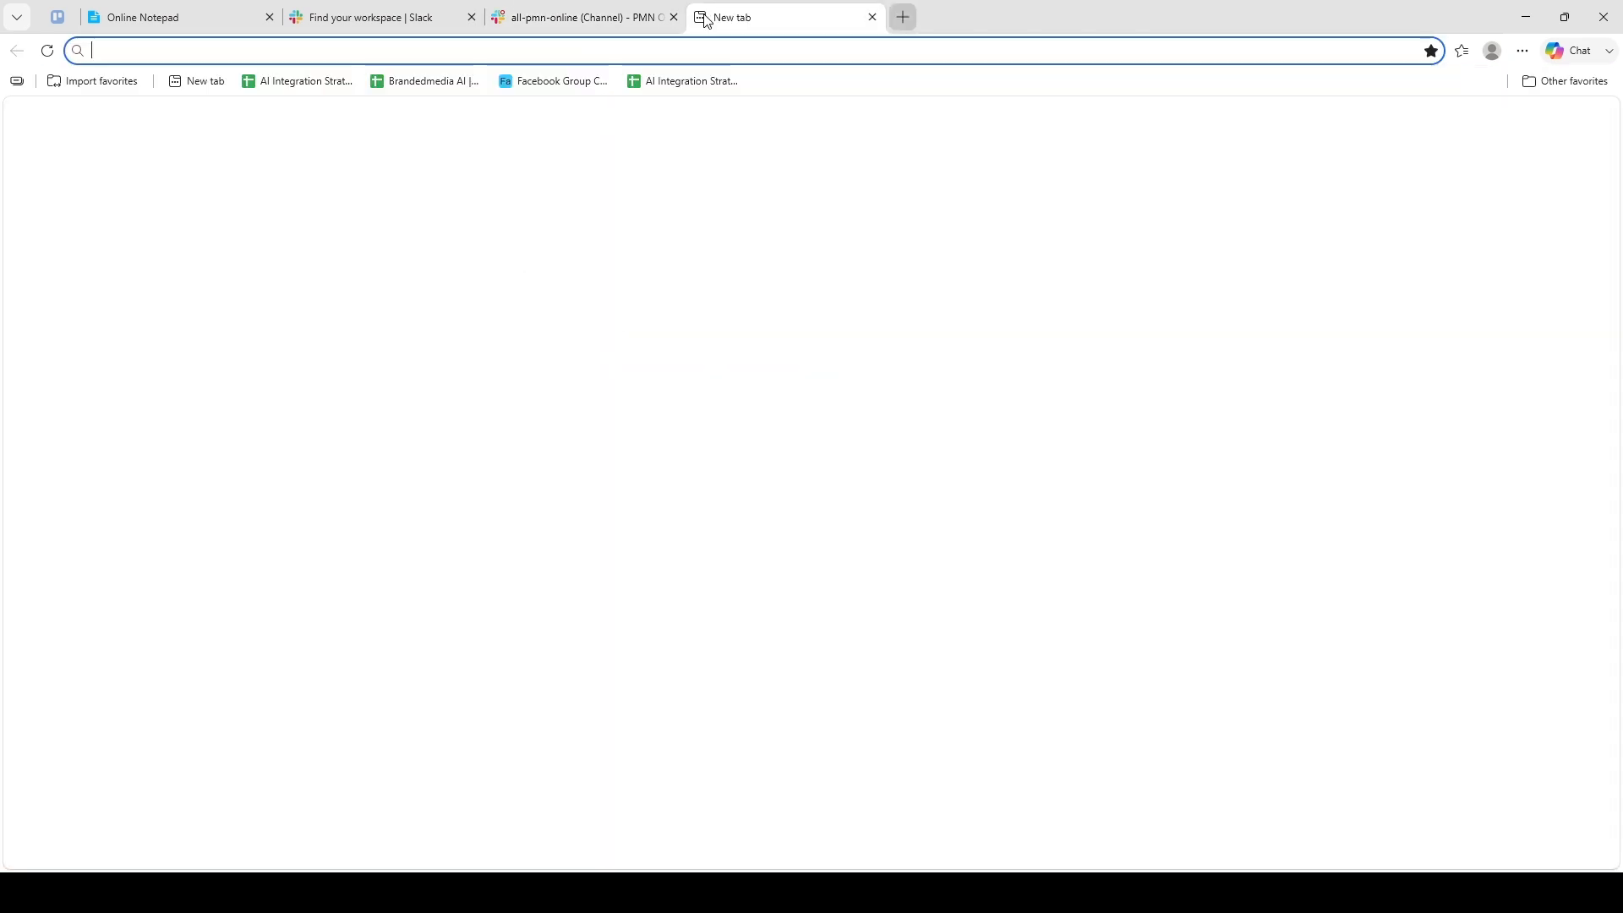
text(Zom)
key(Return)
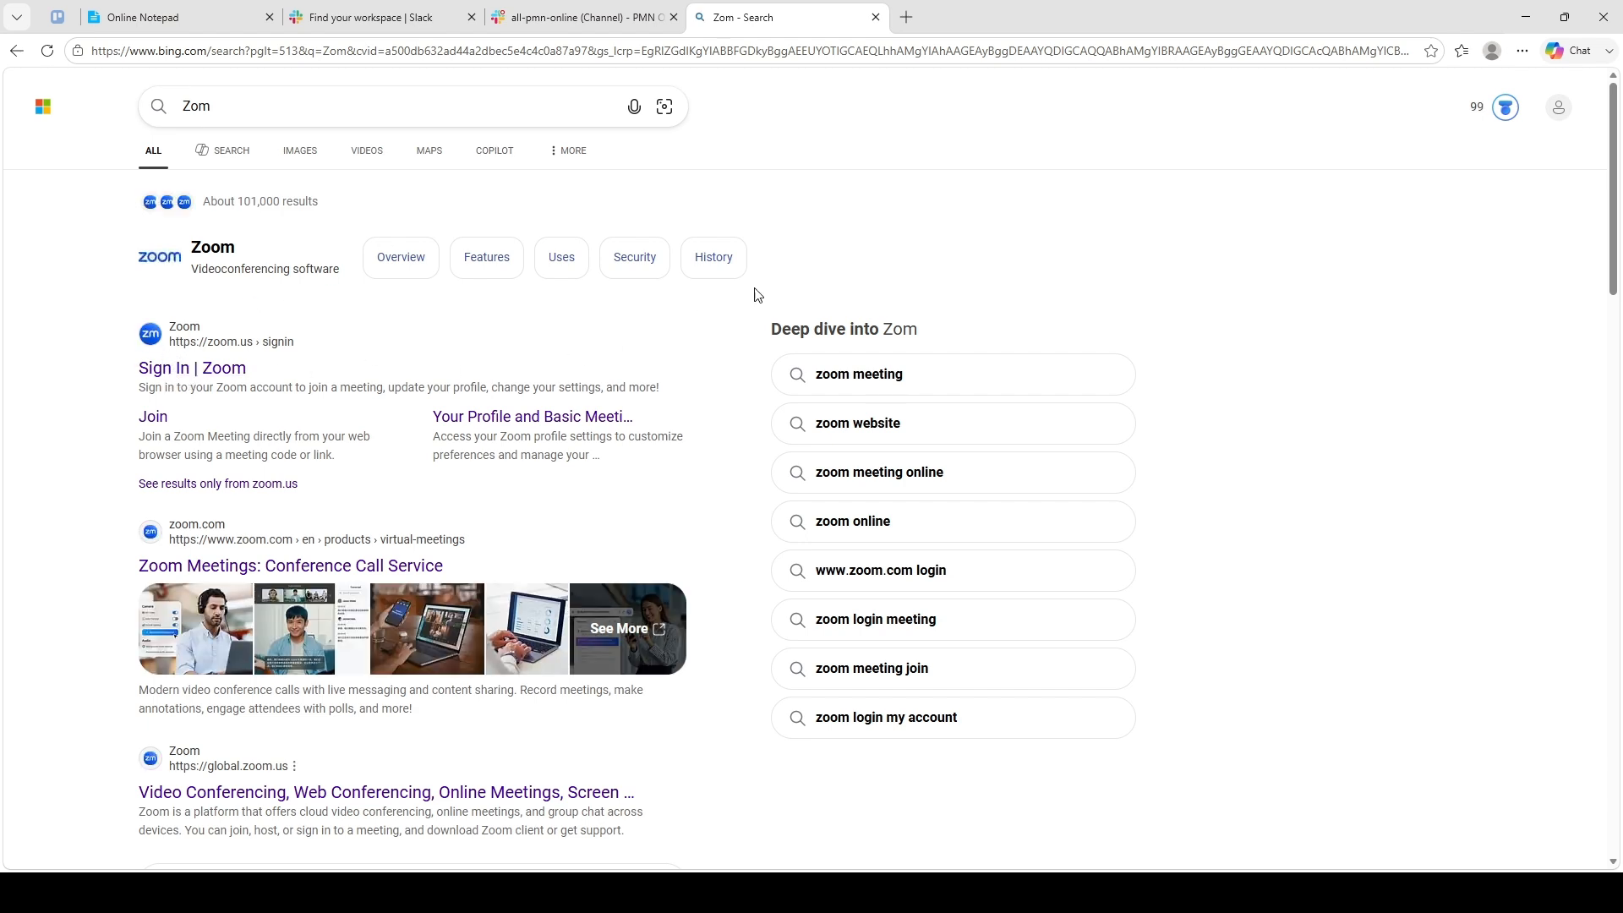
click(876, 17)
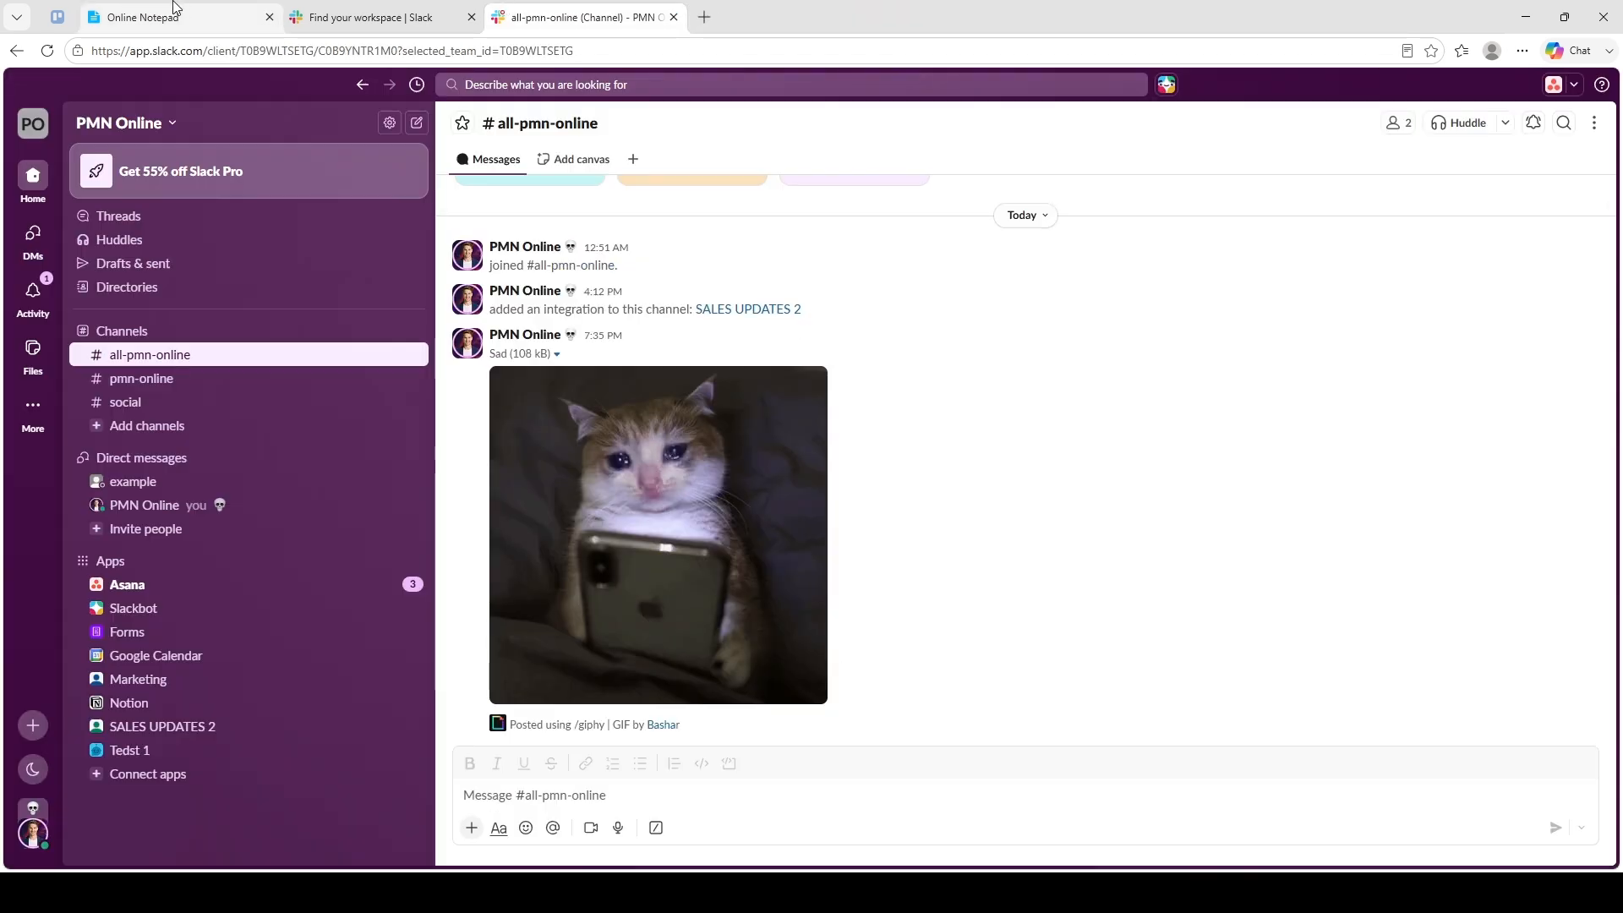
click(173, 17)
drag(702, 435, 248, 441)
click(853, 488)
click(583, 17)
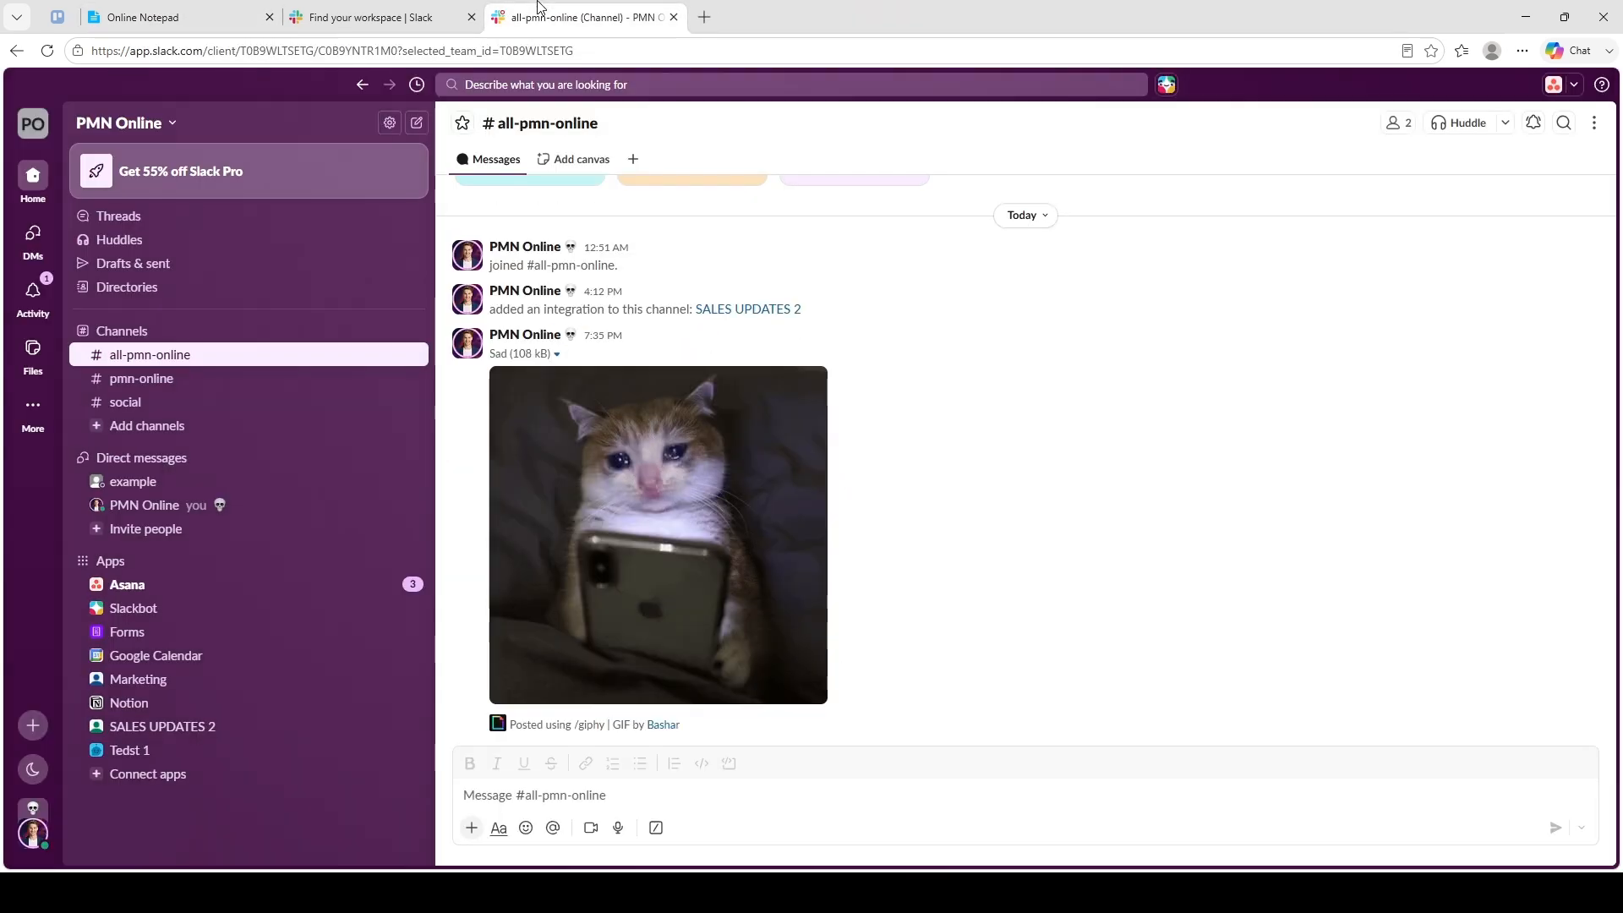
click(471, 10)
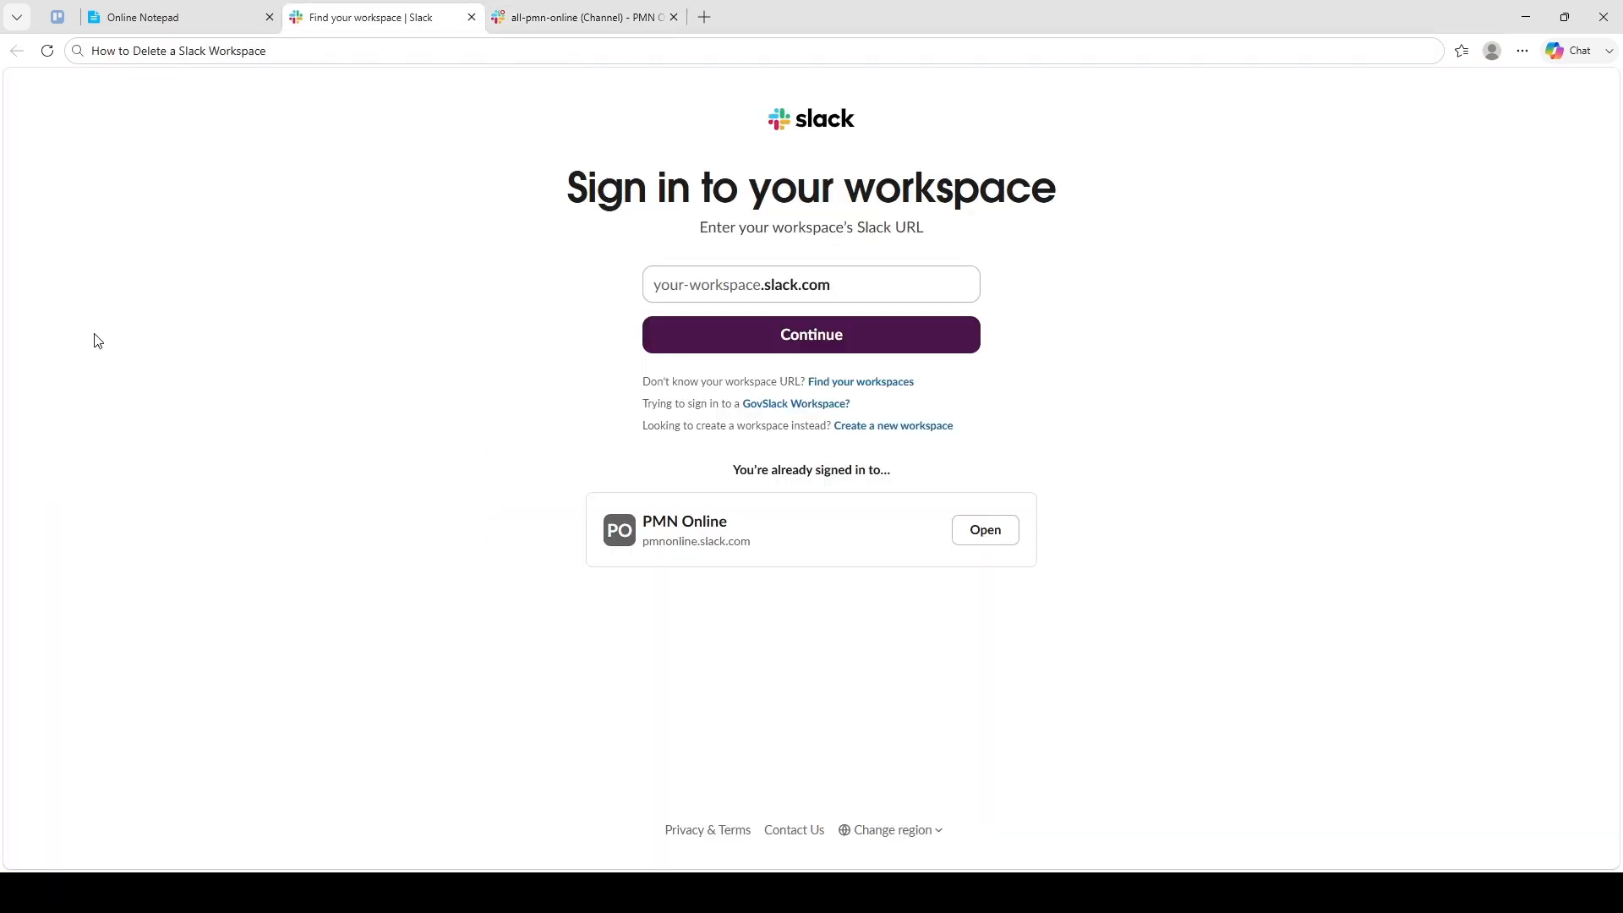
click(156, 19)
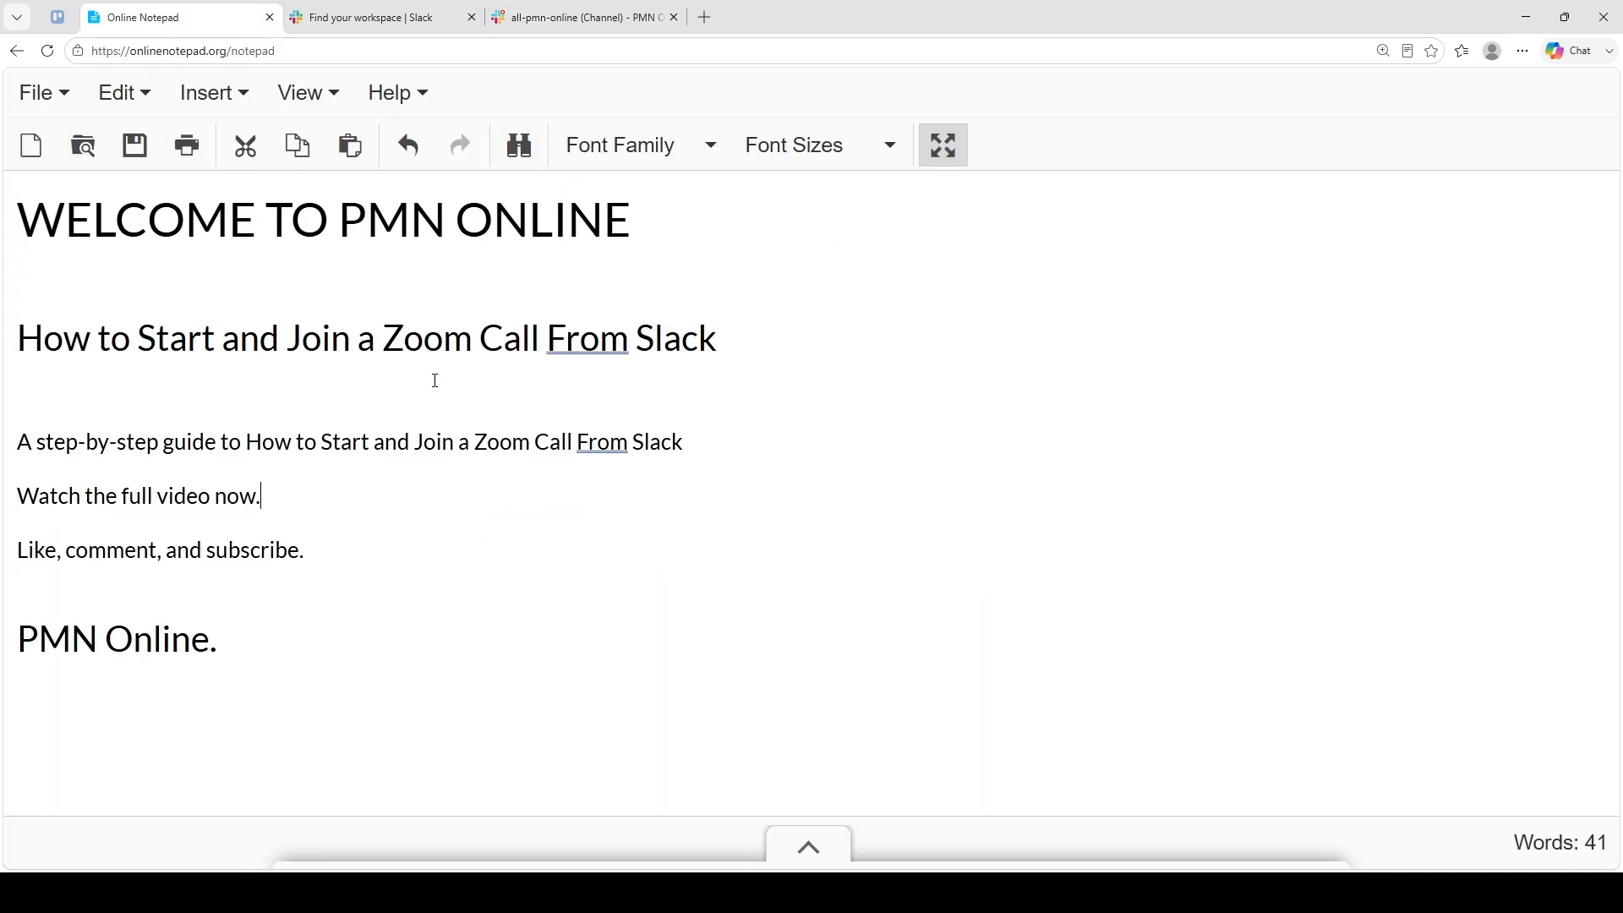
click(547, 15)
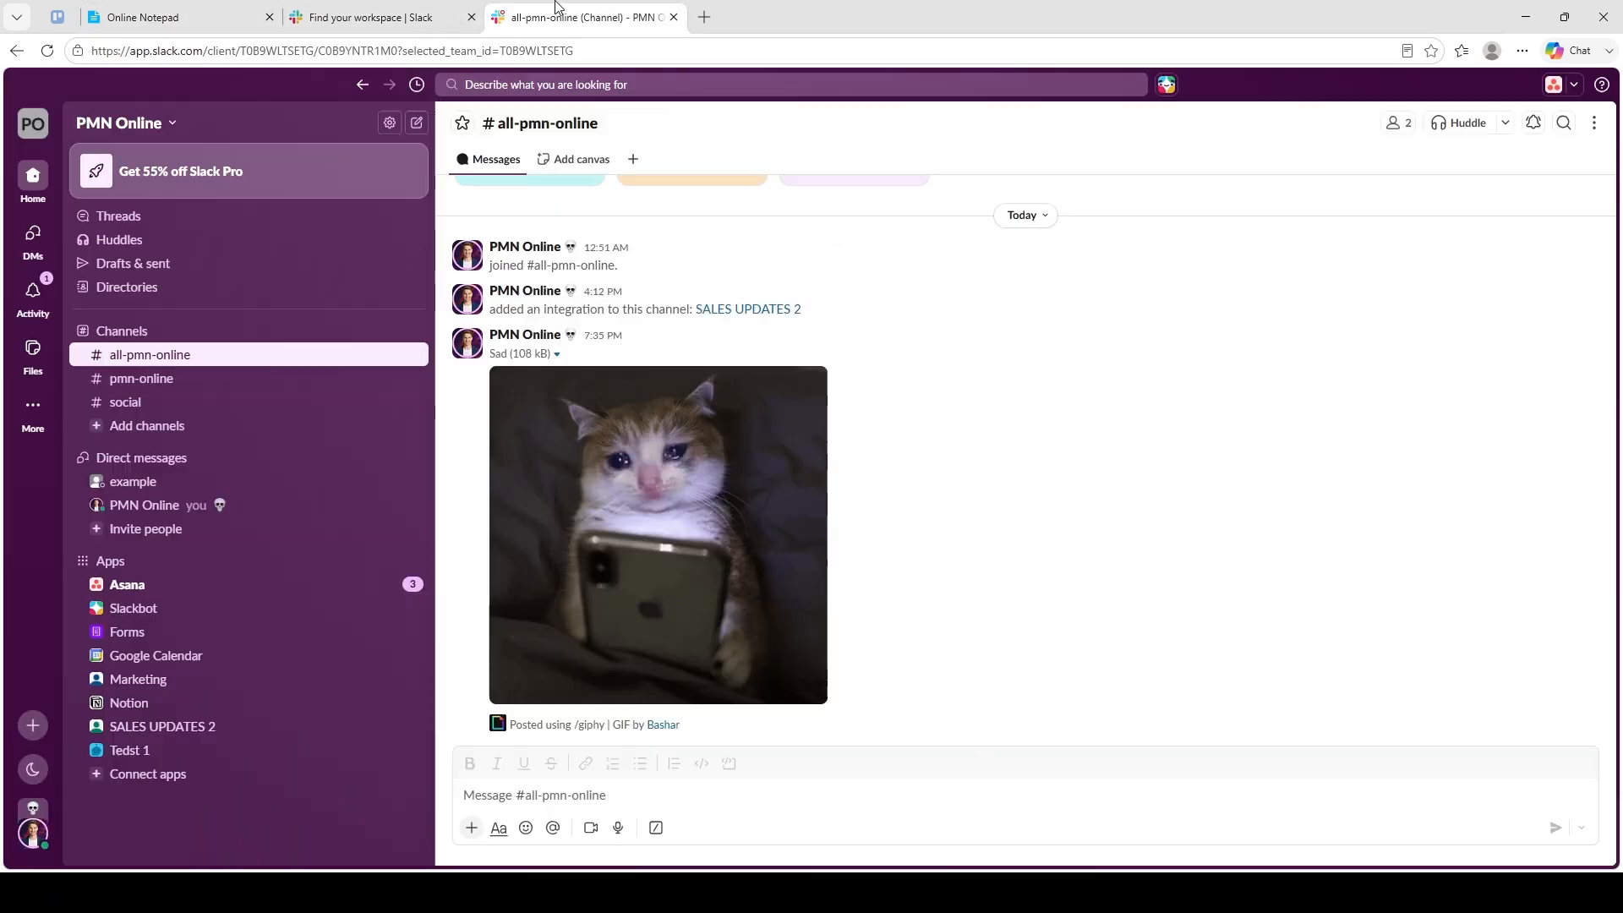
click(29, 126)
click(24, 506)
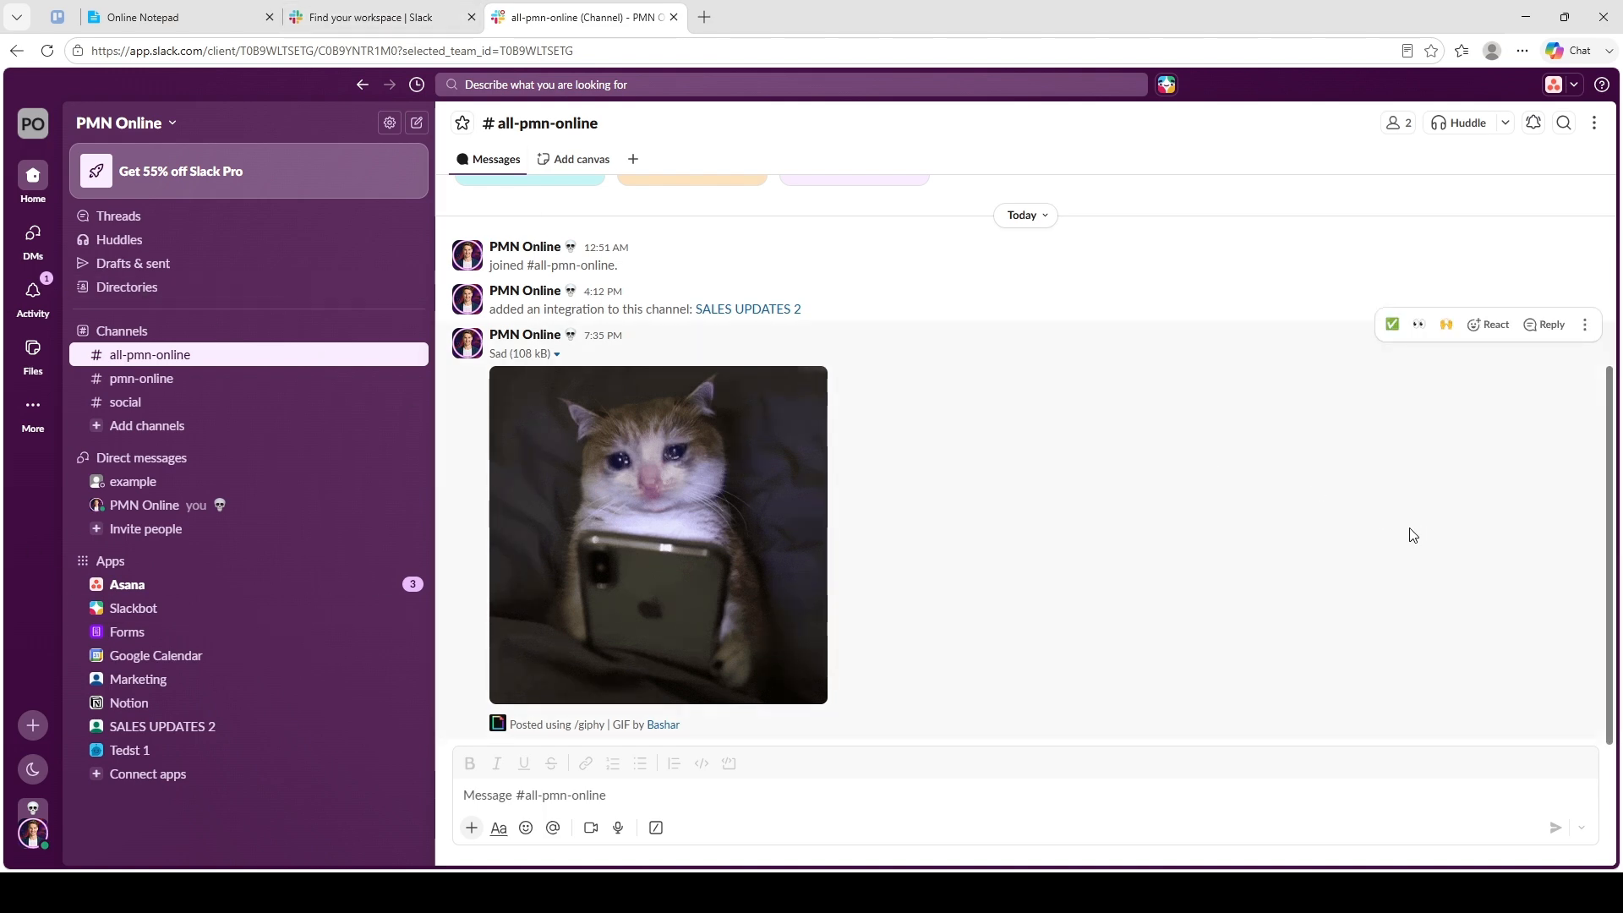
click(338, 16)
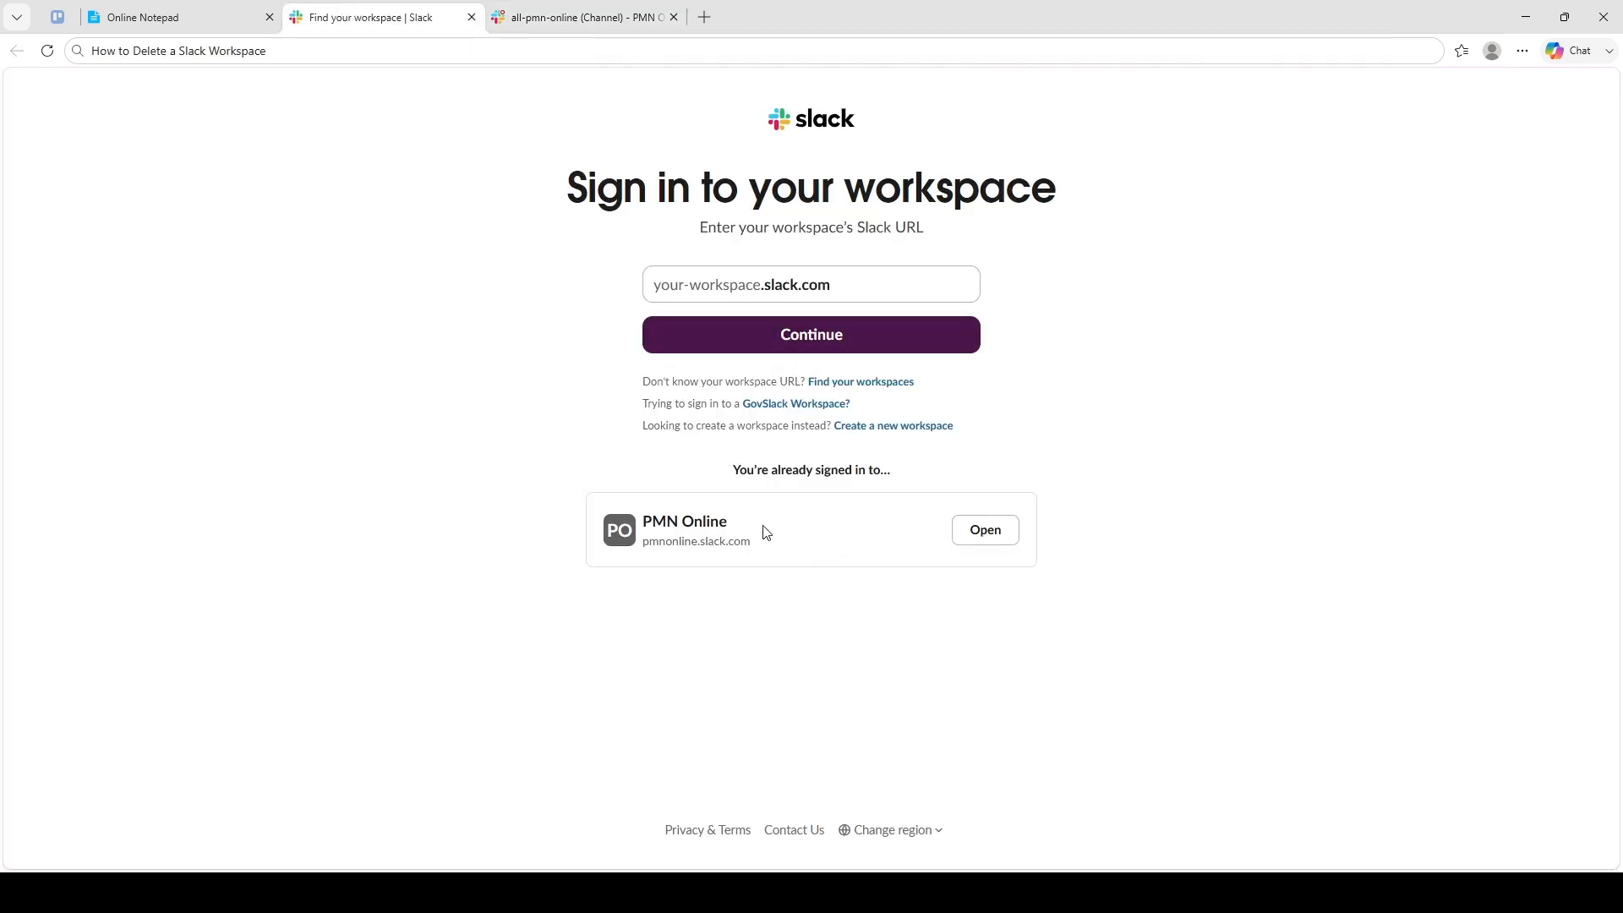
drag(766, 531, 641, 524)
click(457, 490)
click(558, 19)
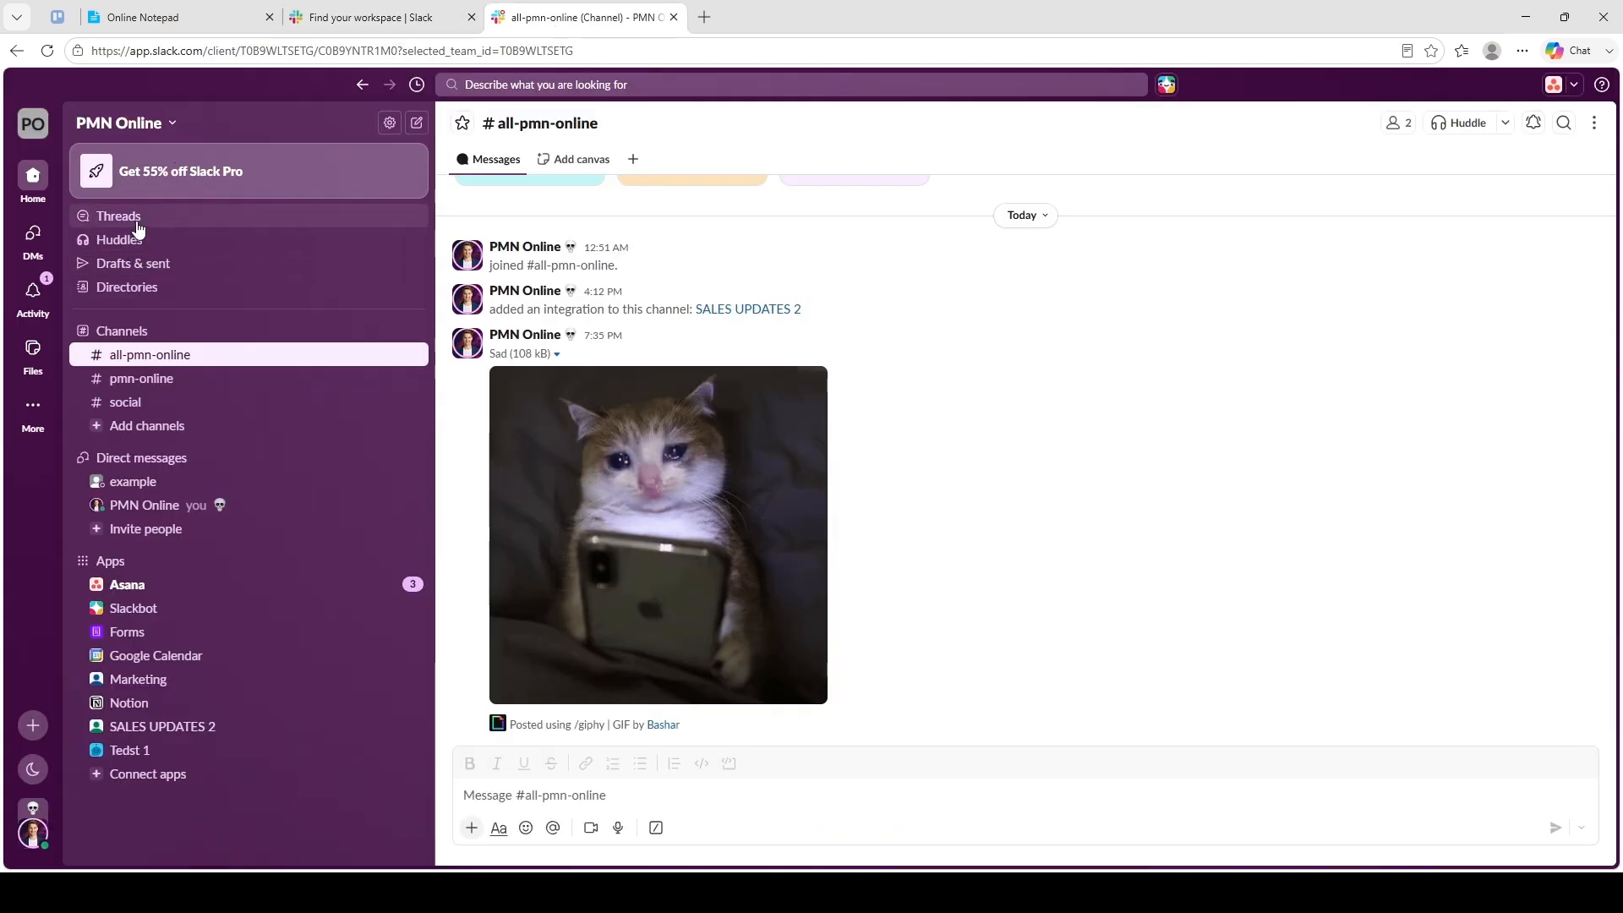
click(159, 122)
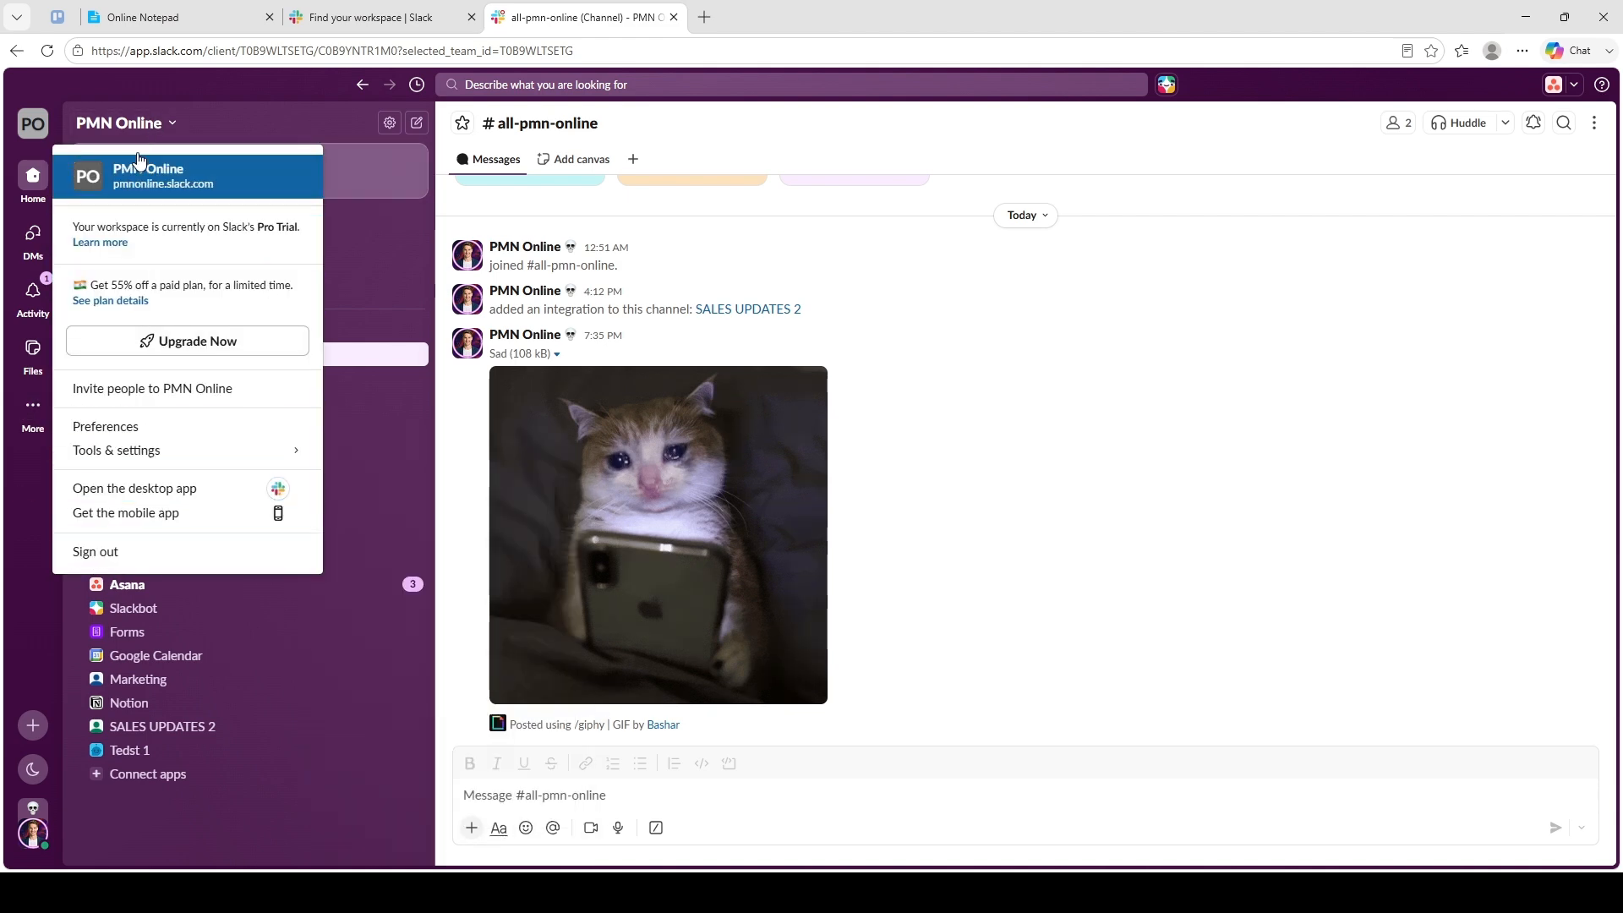
click(41, 488)
click(38, 125)
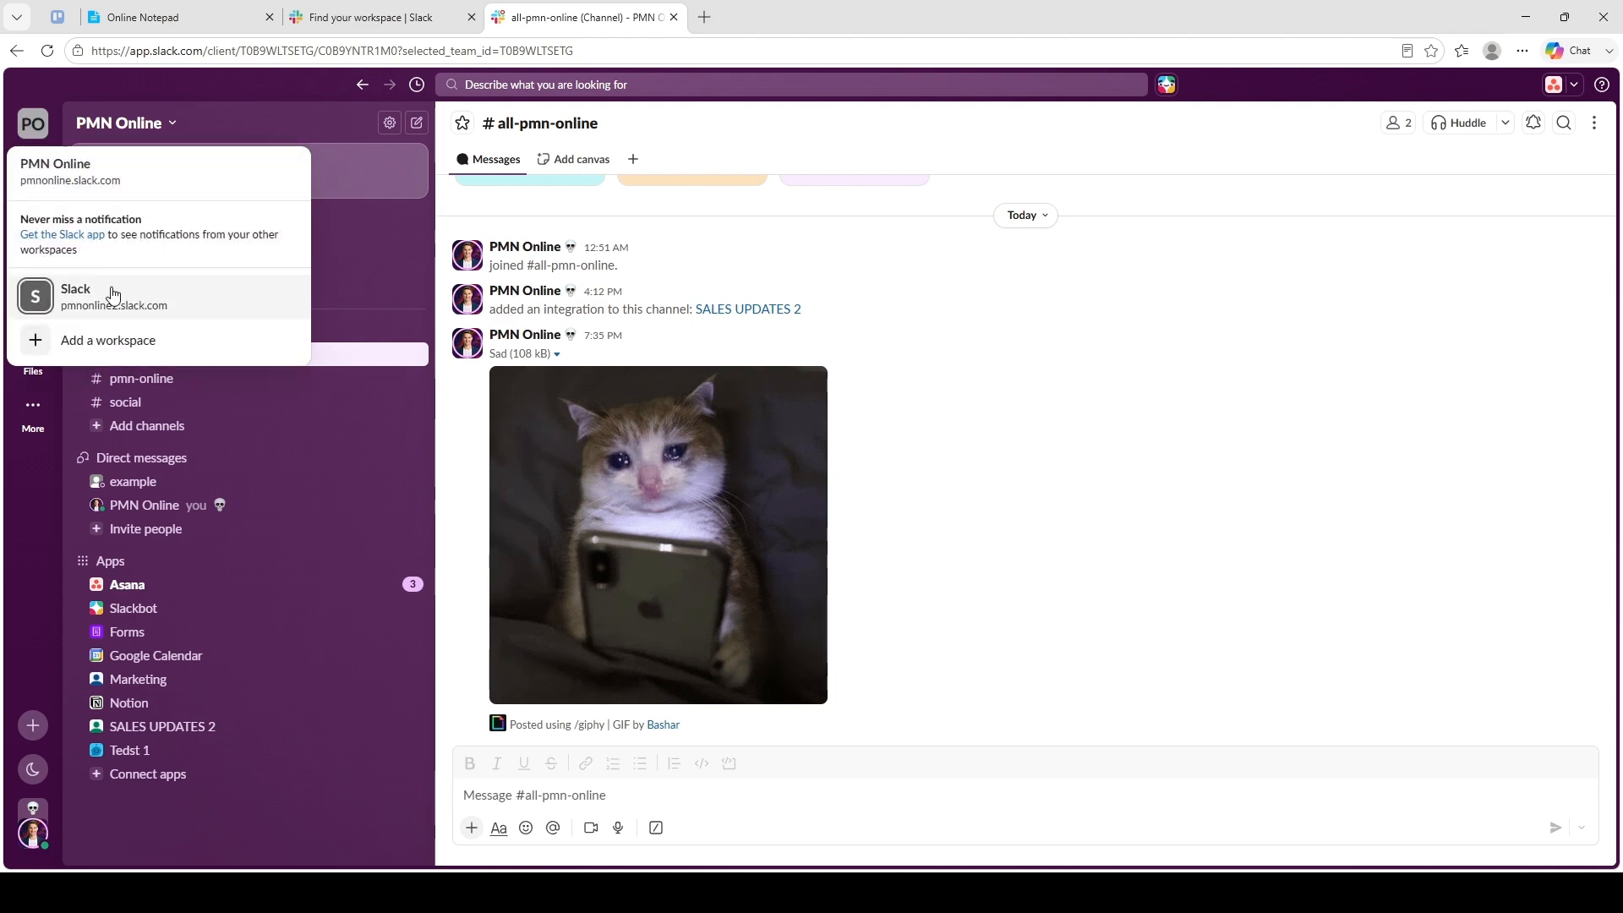
click(41, 520)
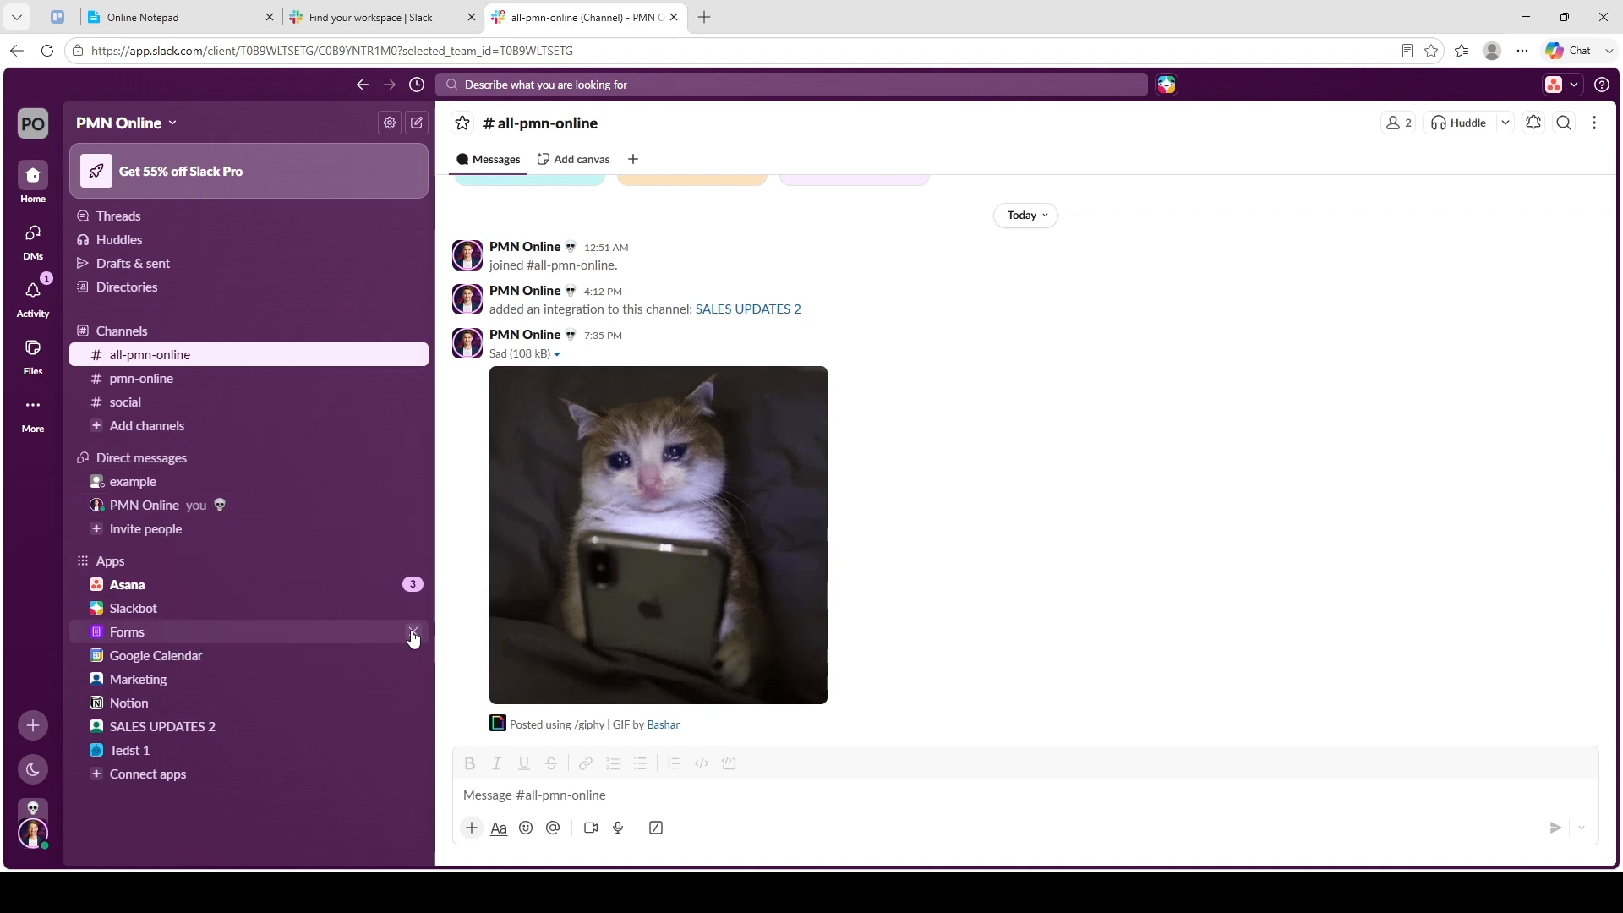
- Open the Slack Marketplace in a new tab from the workspace's apps directory
click(175, 776)
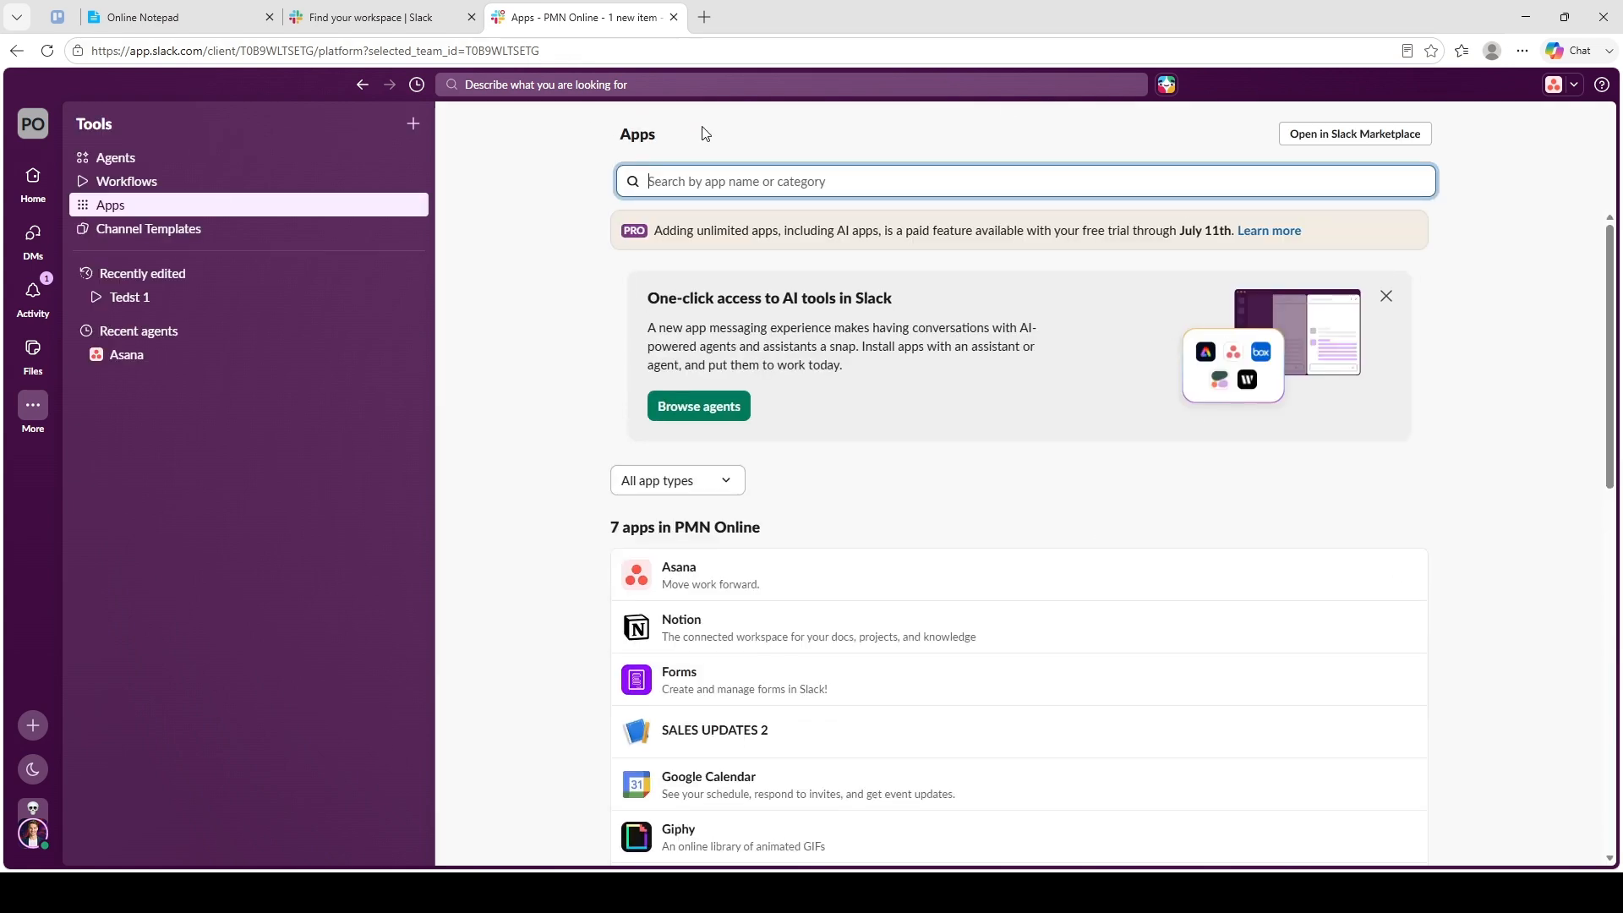
click(824, 144)
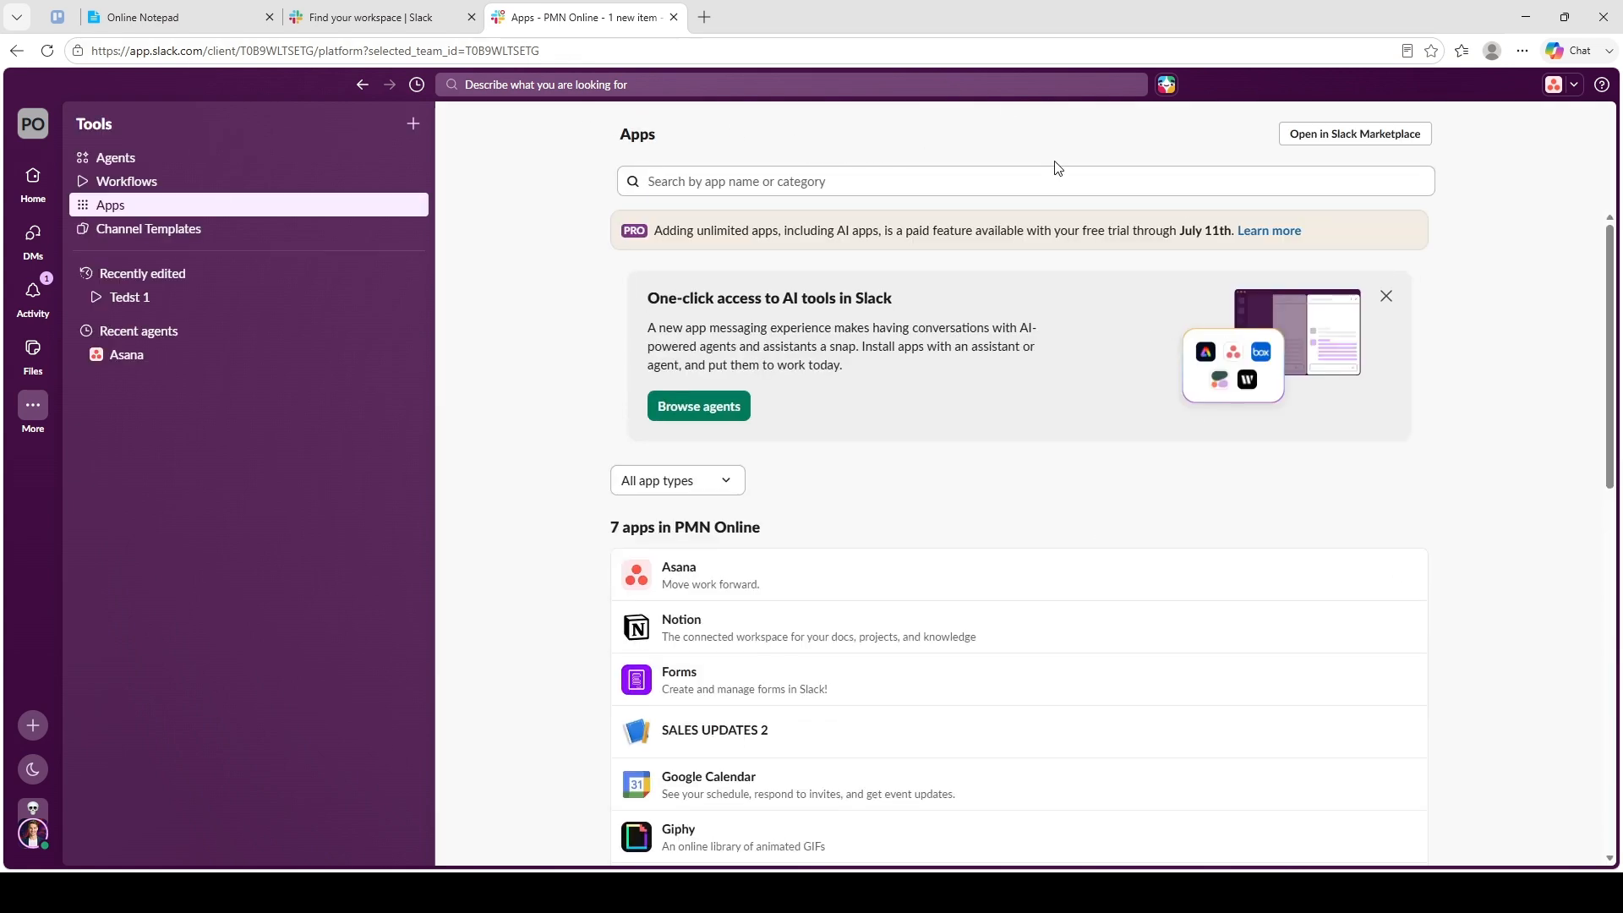
click(1386, 137)
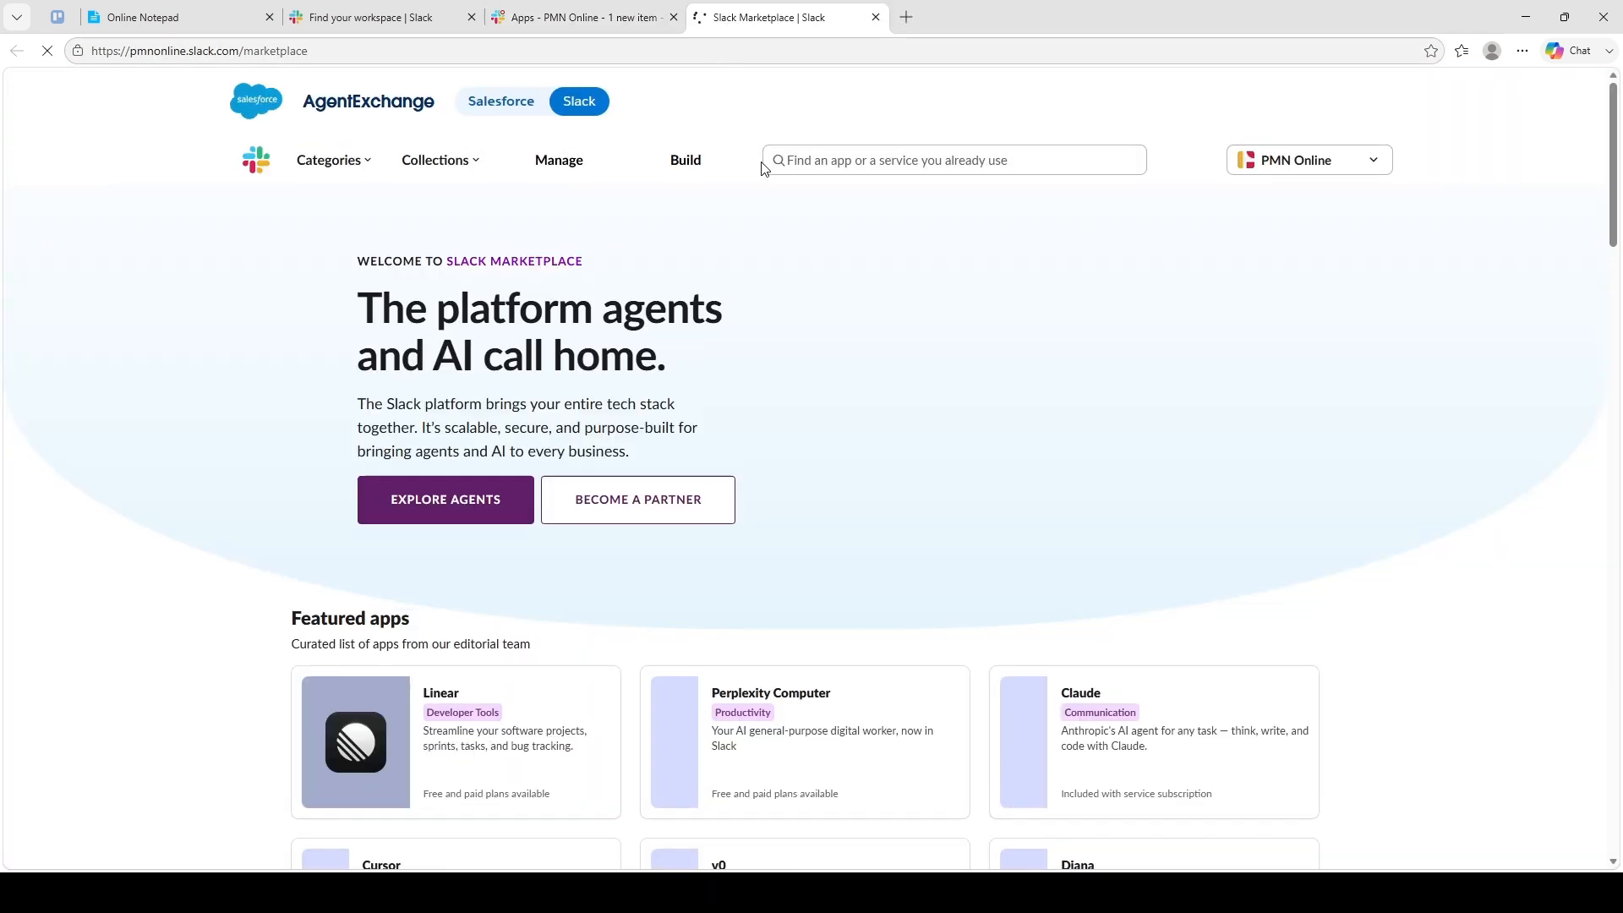
- Search the marketplace for 'Zoom' and open the Zoom app page
click(846, 171)
text(Z)
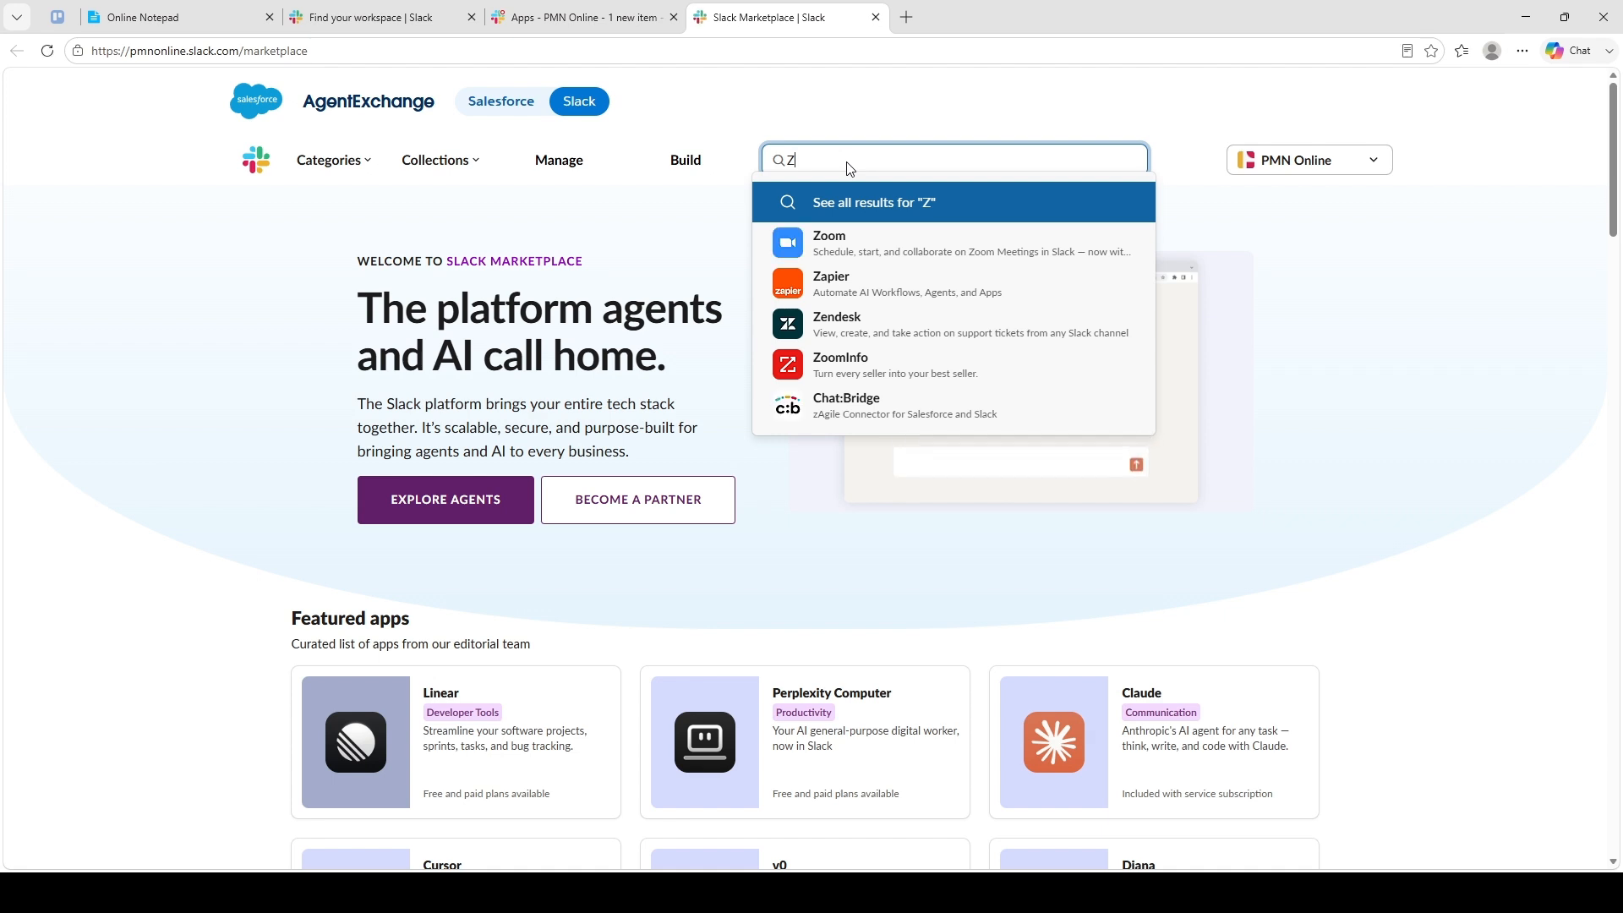
text(oom)
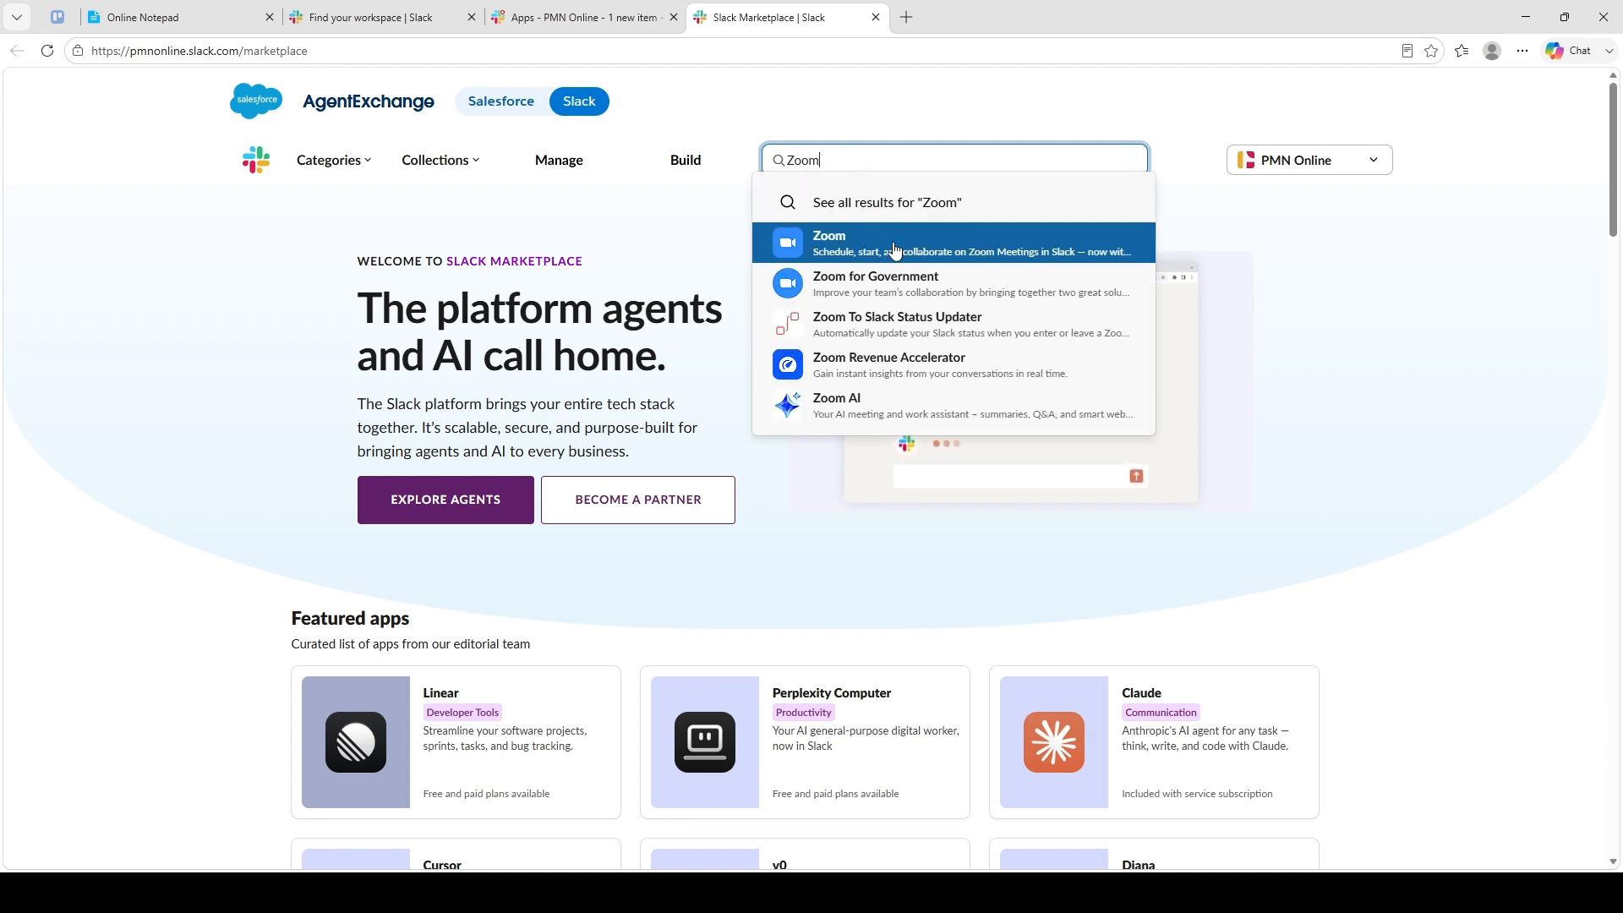
click(903, 247)
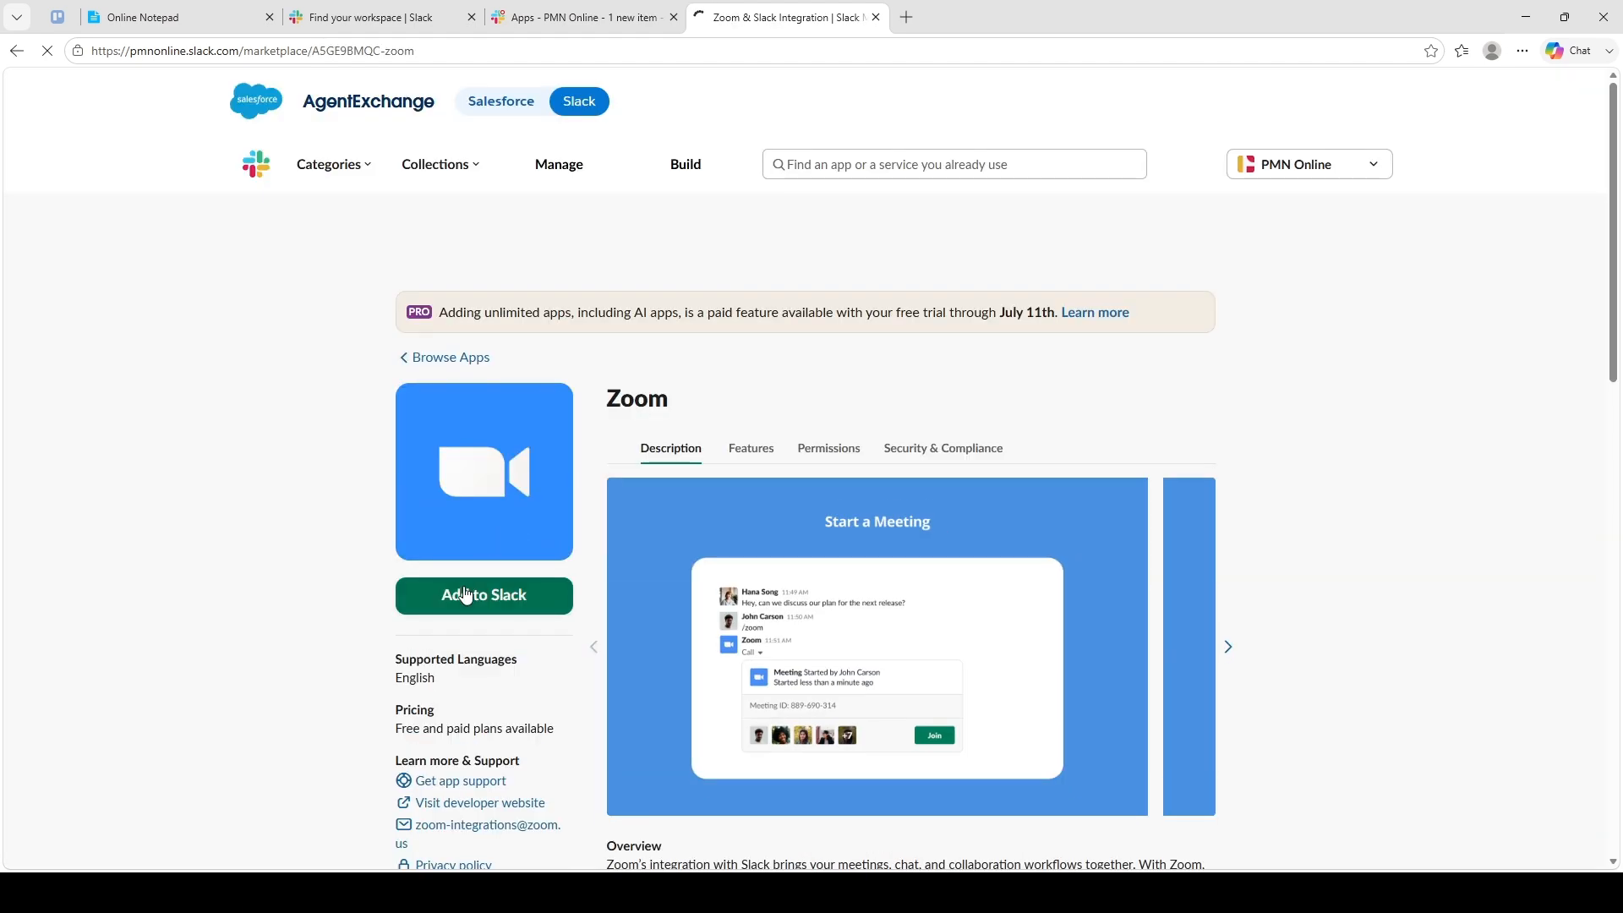
- Start Add to Slack for Zoom, choosing Add Now under Zoom for Yourself
click(487, 595)
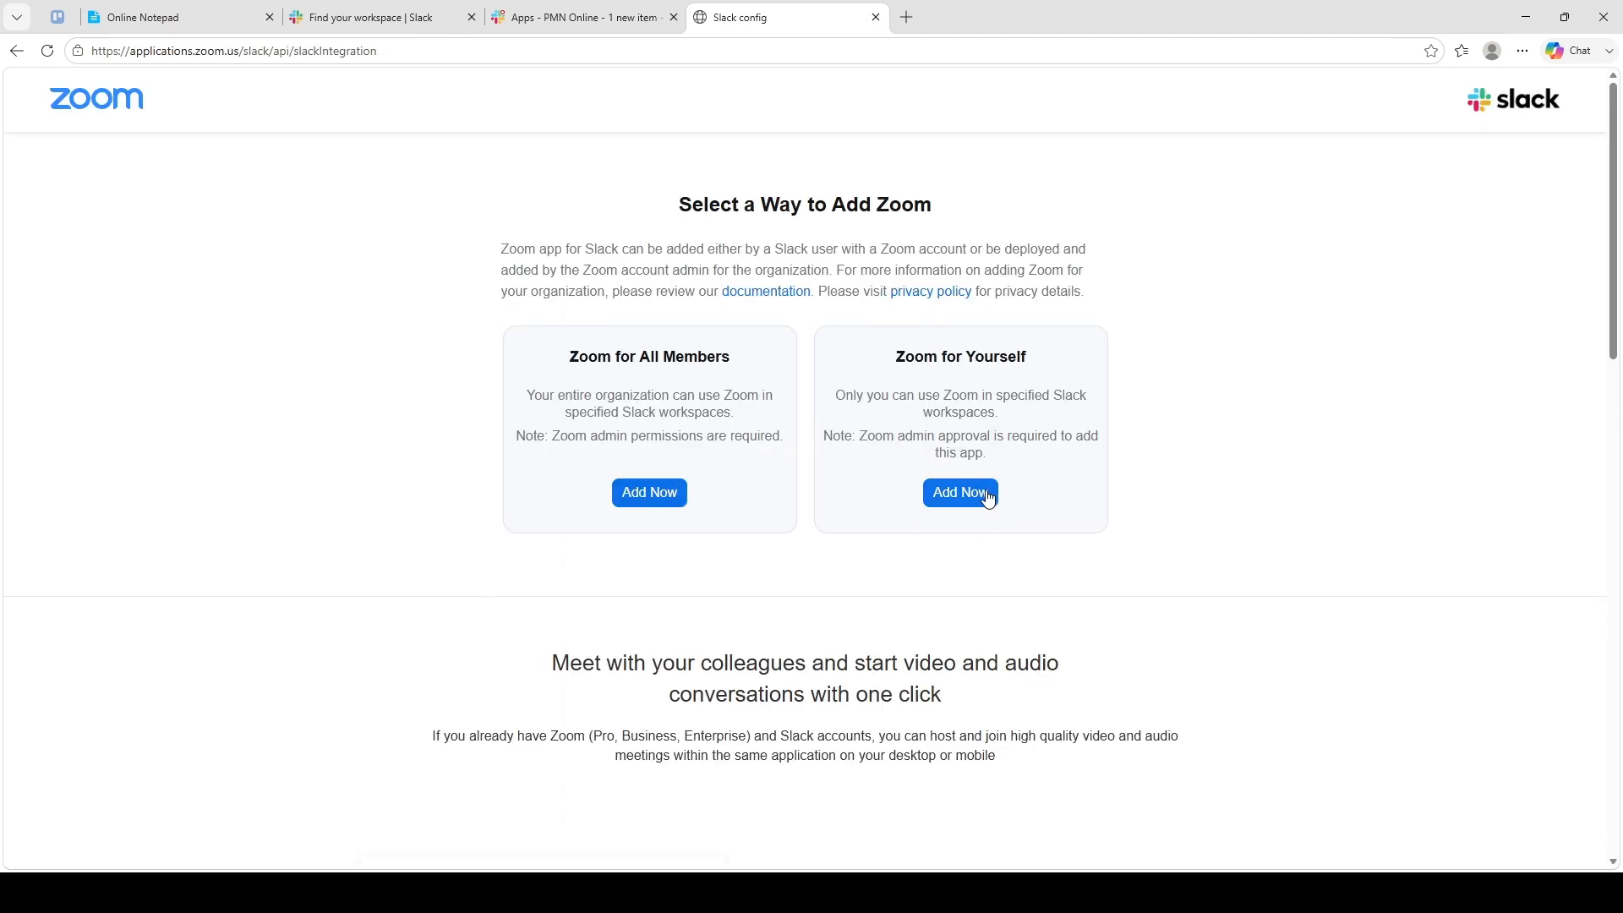
click(653, 497)
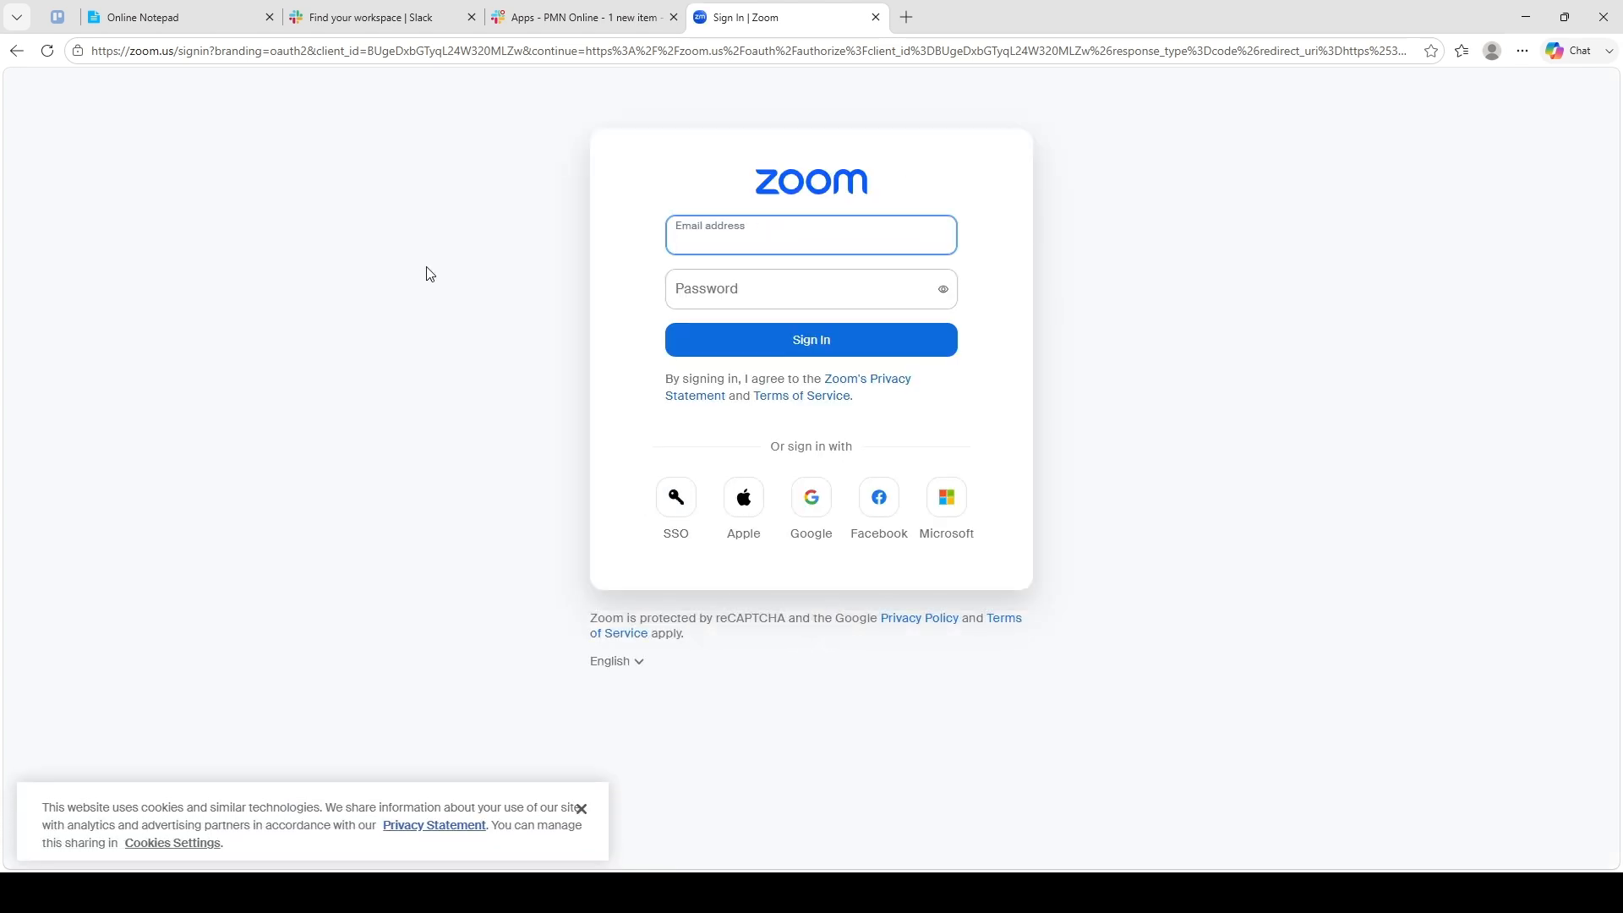
- Dismiss the cookie notice and enter the sign-in e-mail address and account password
click(394, 281)
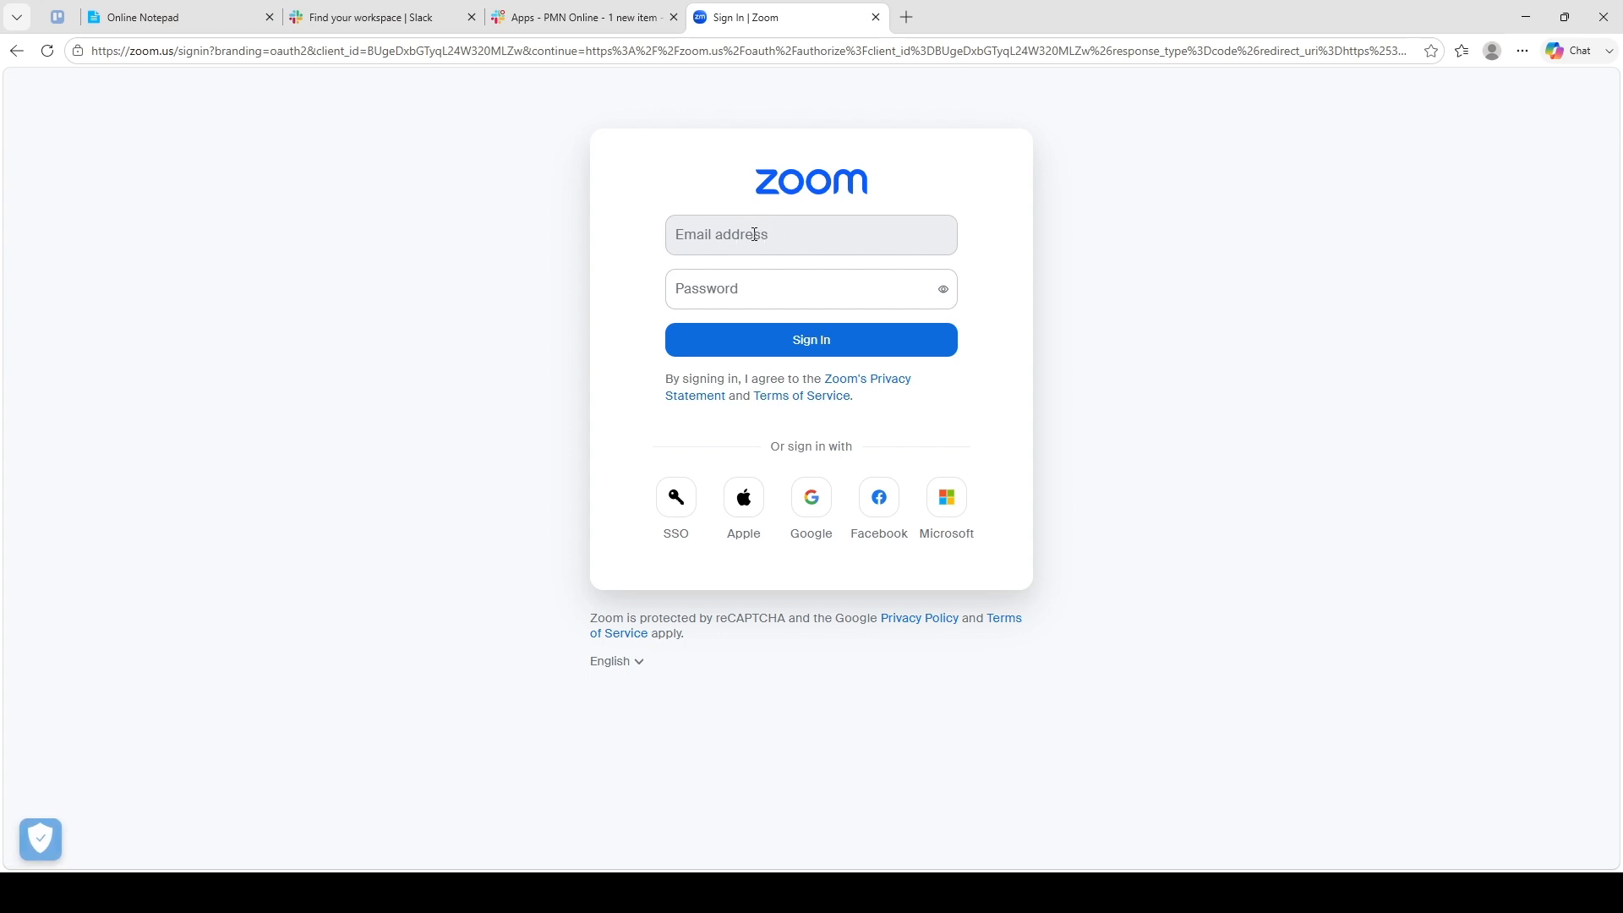
click(739, 249)
text(123)
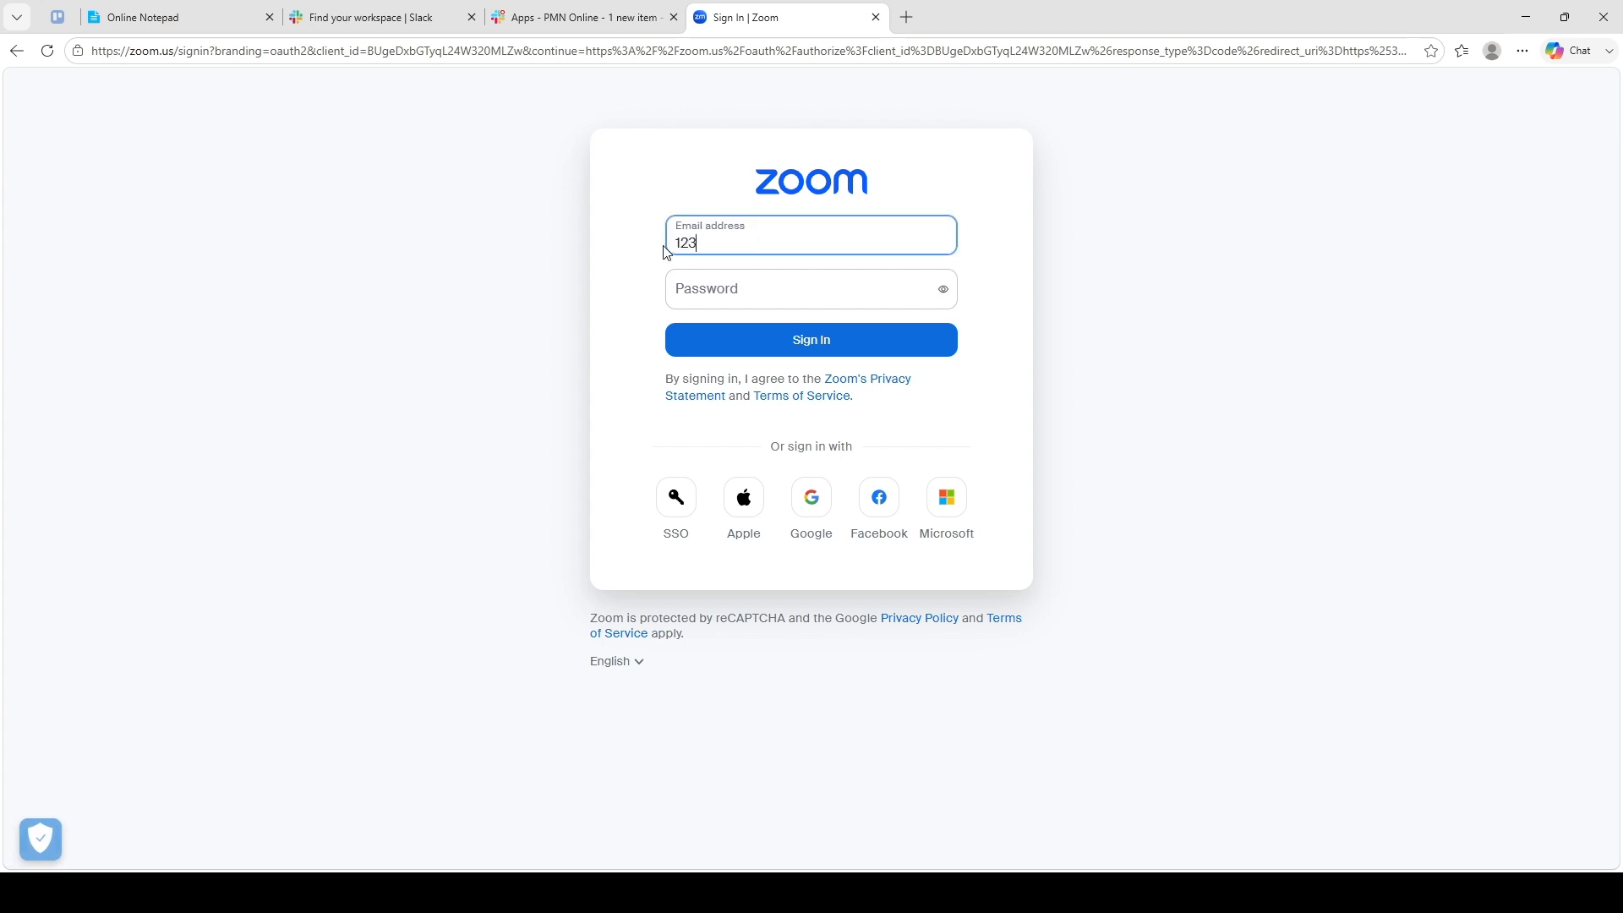
text(12312@23123)
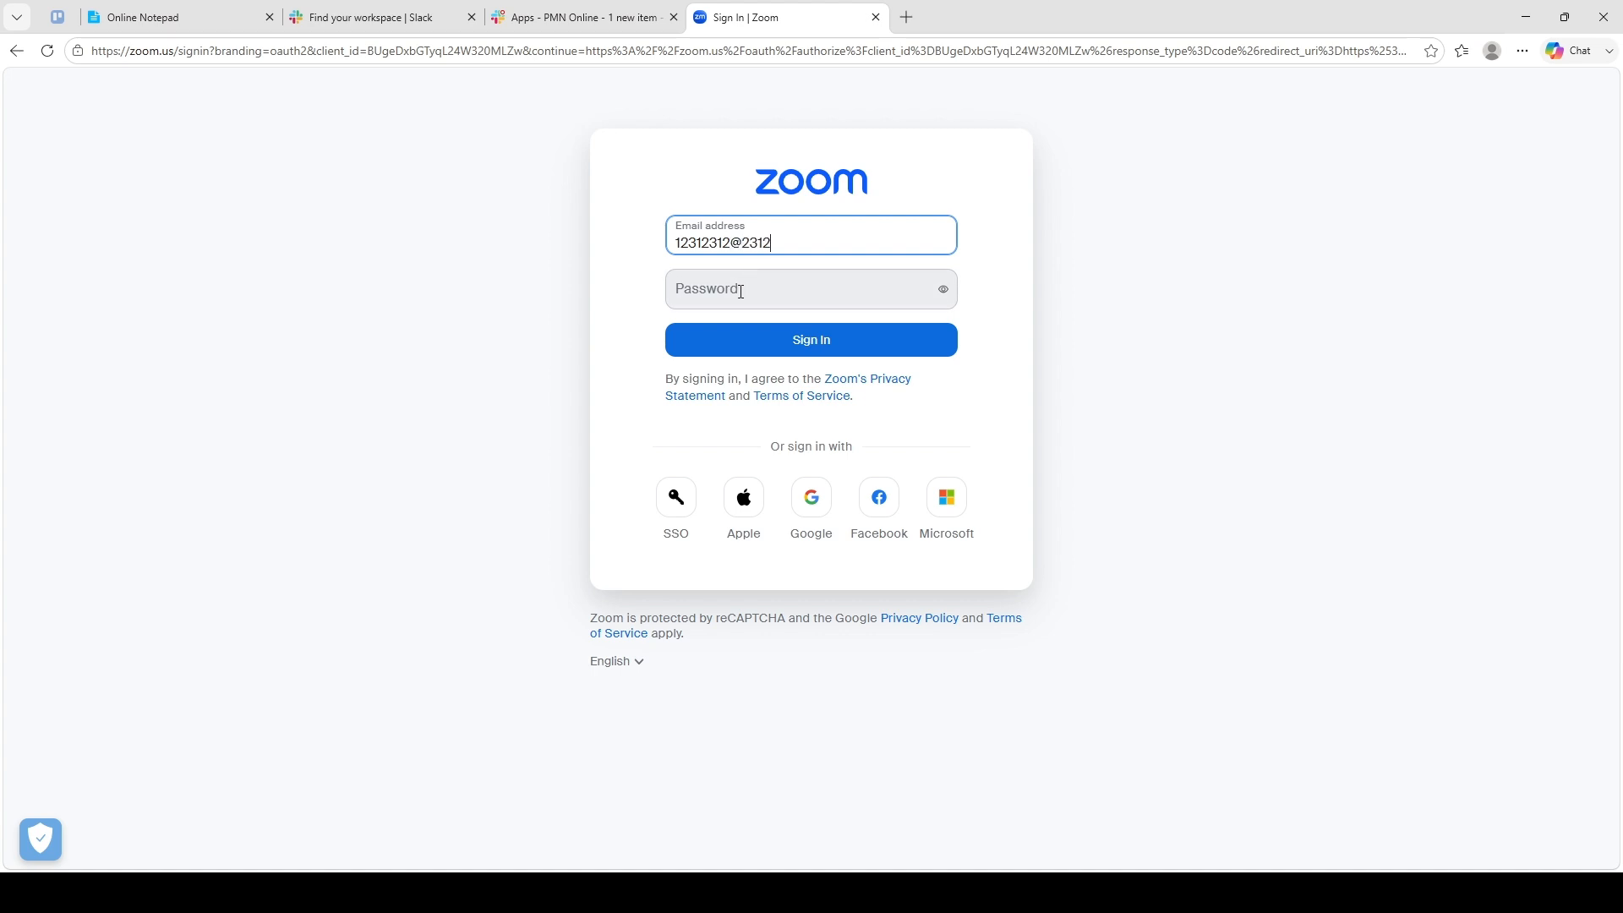
click(742, 290)
text(12312312)
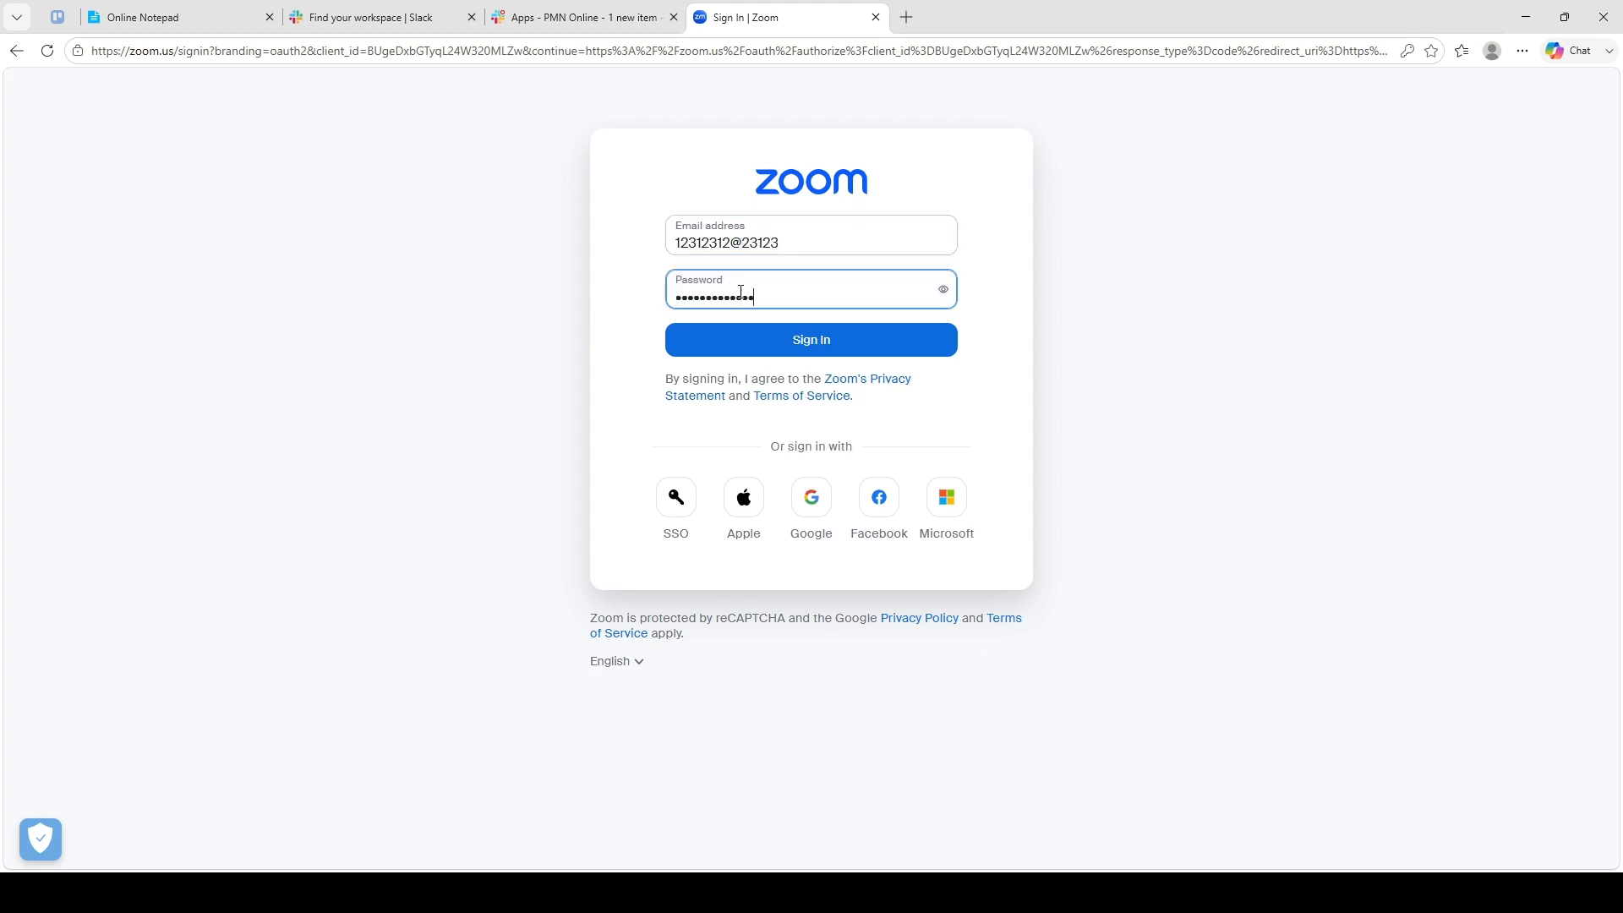
- Open #all-pmn-online from the Slack Home list, then return to the Zoom sign-in tab
click(352, 19)
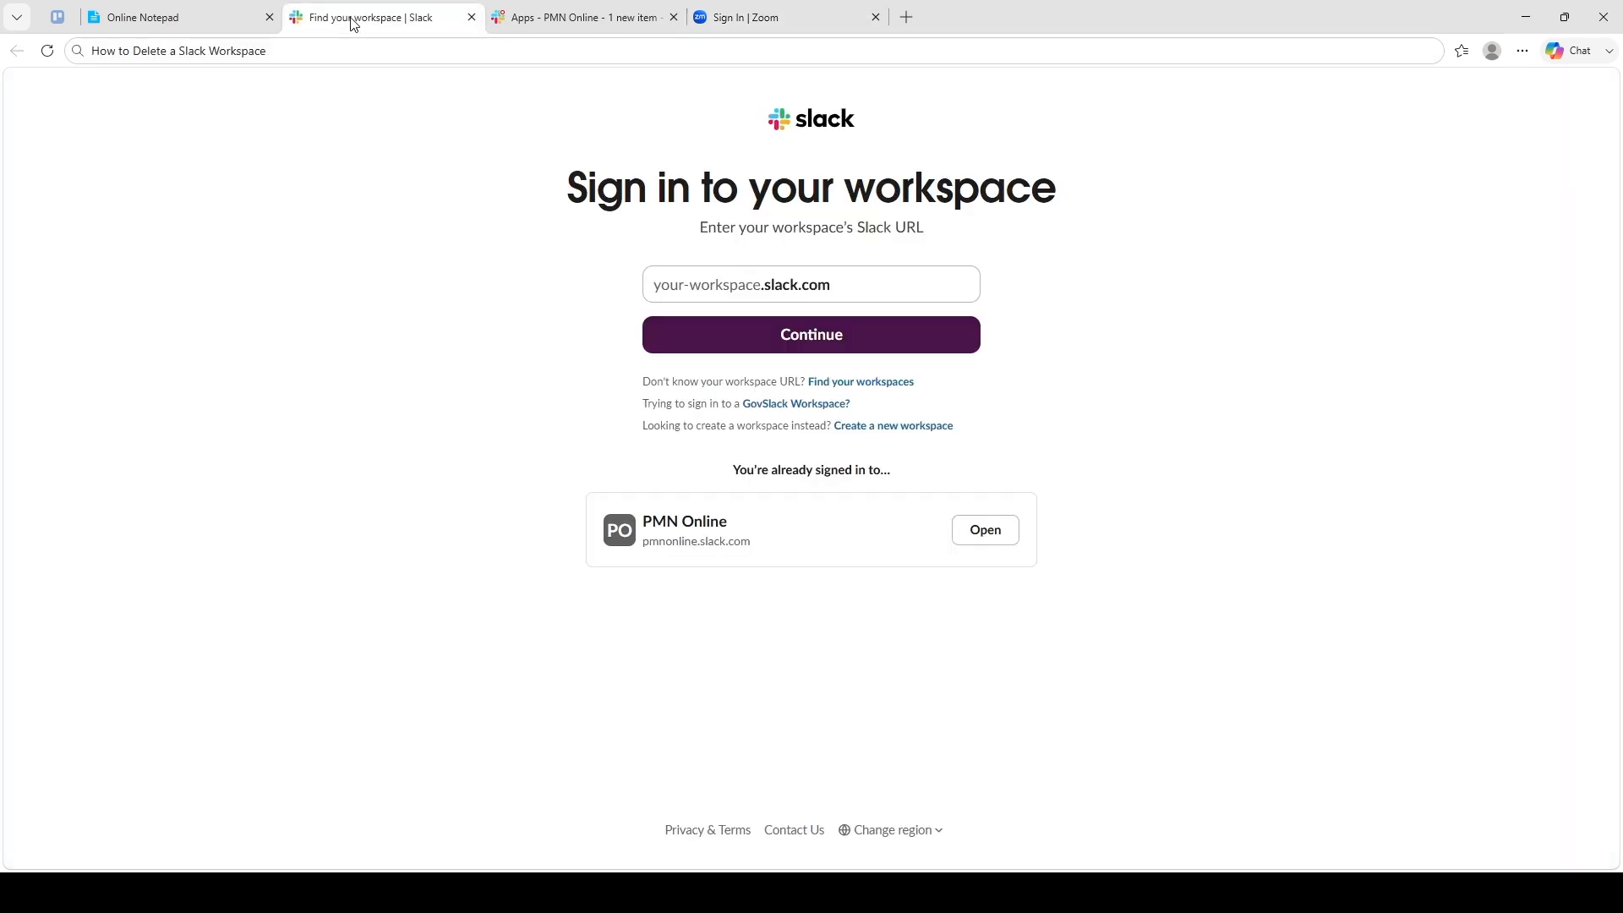
click(568, 17)
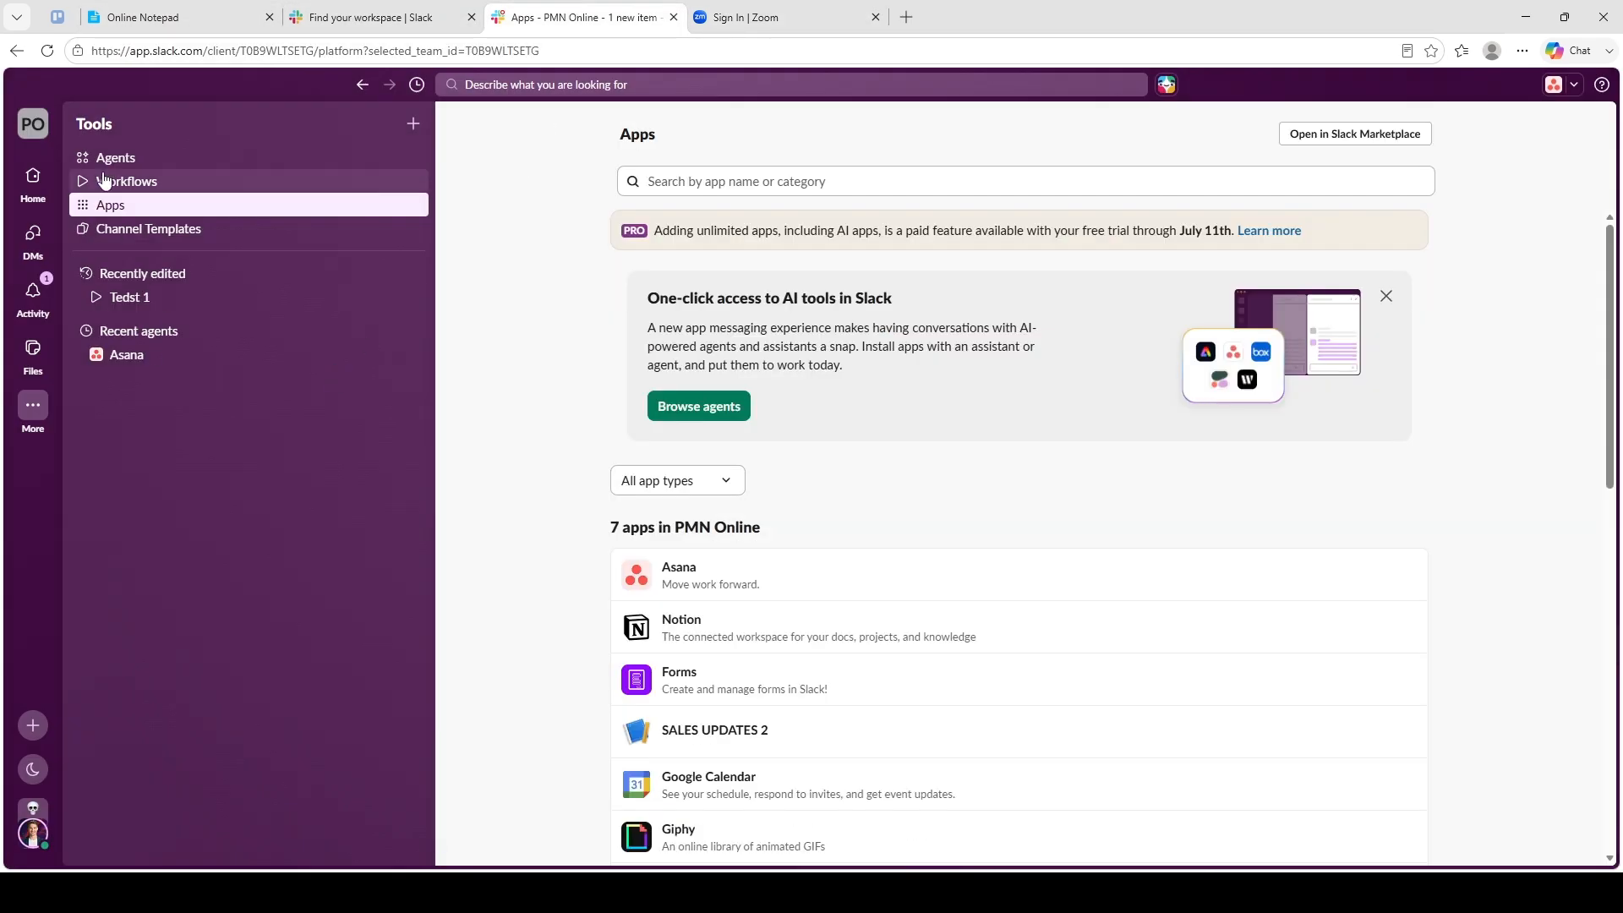
click(44, 186)
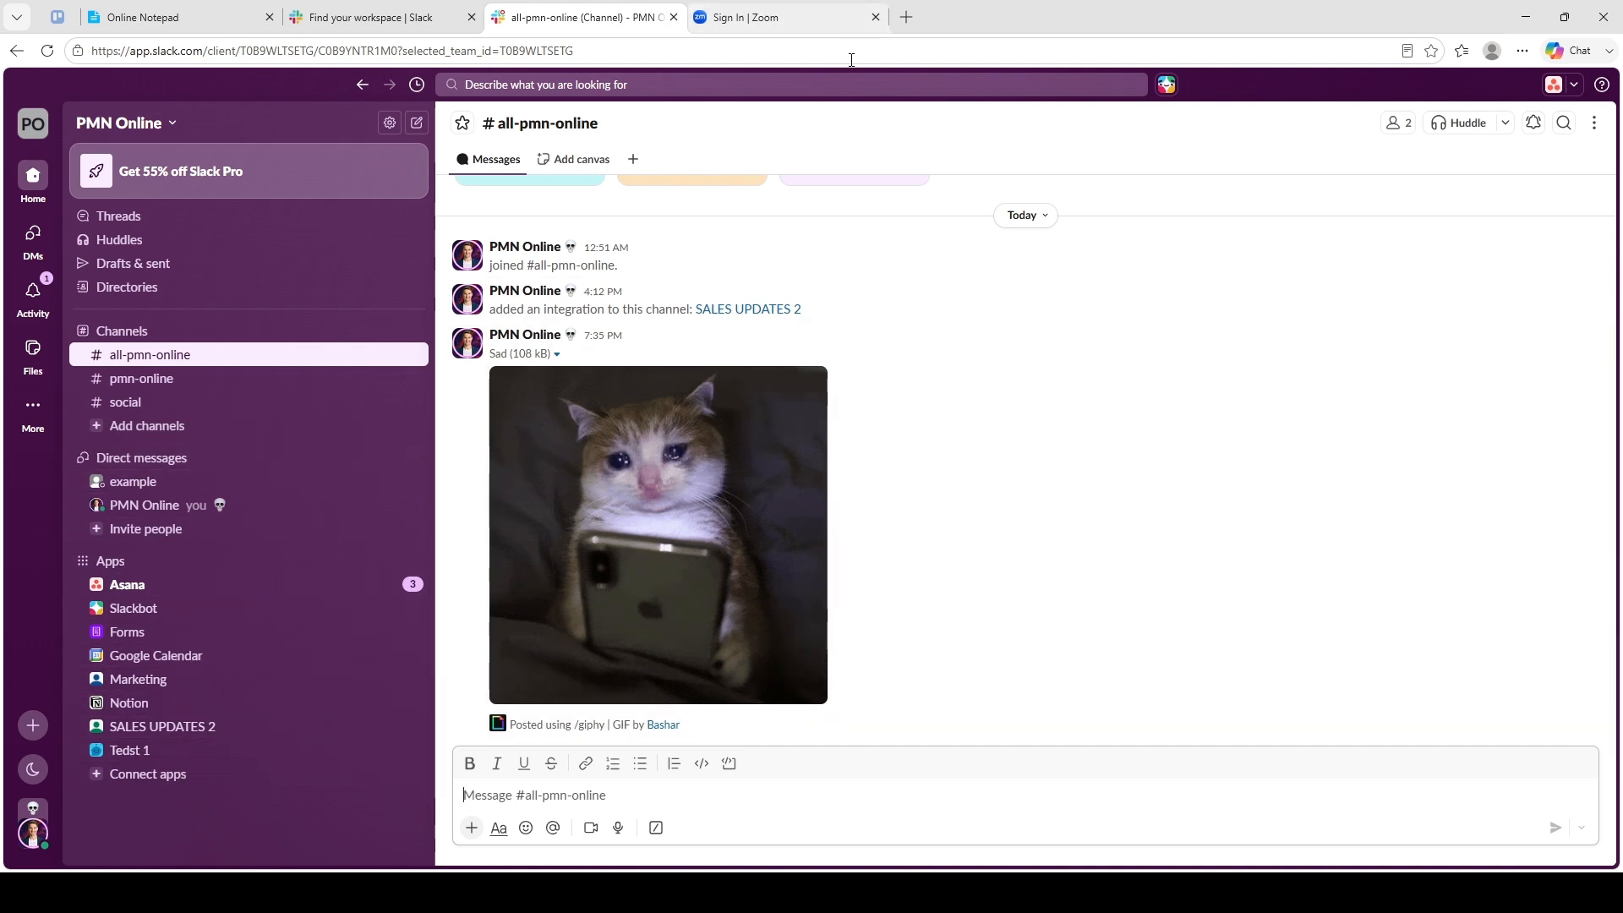
scroll(896, 587, up, 4)
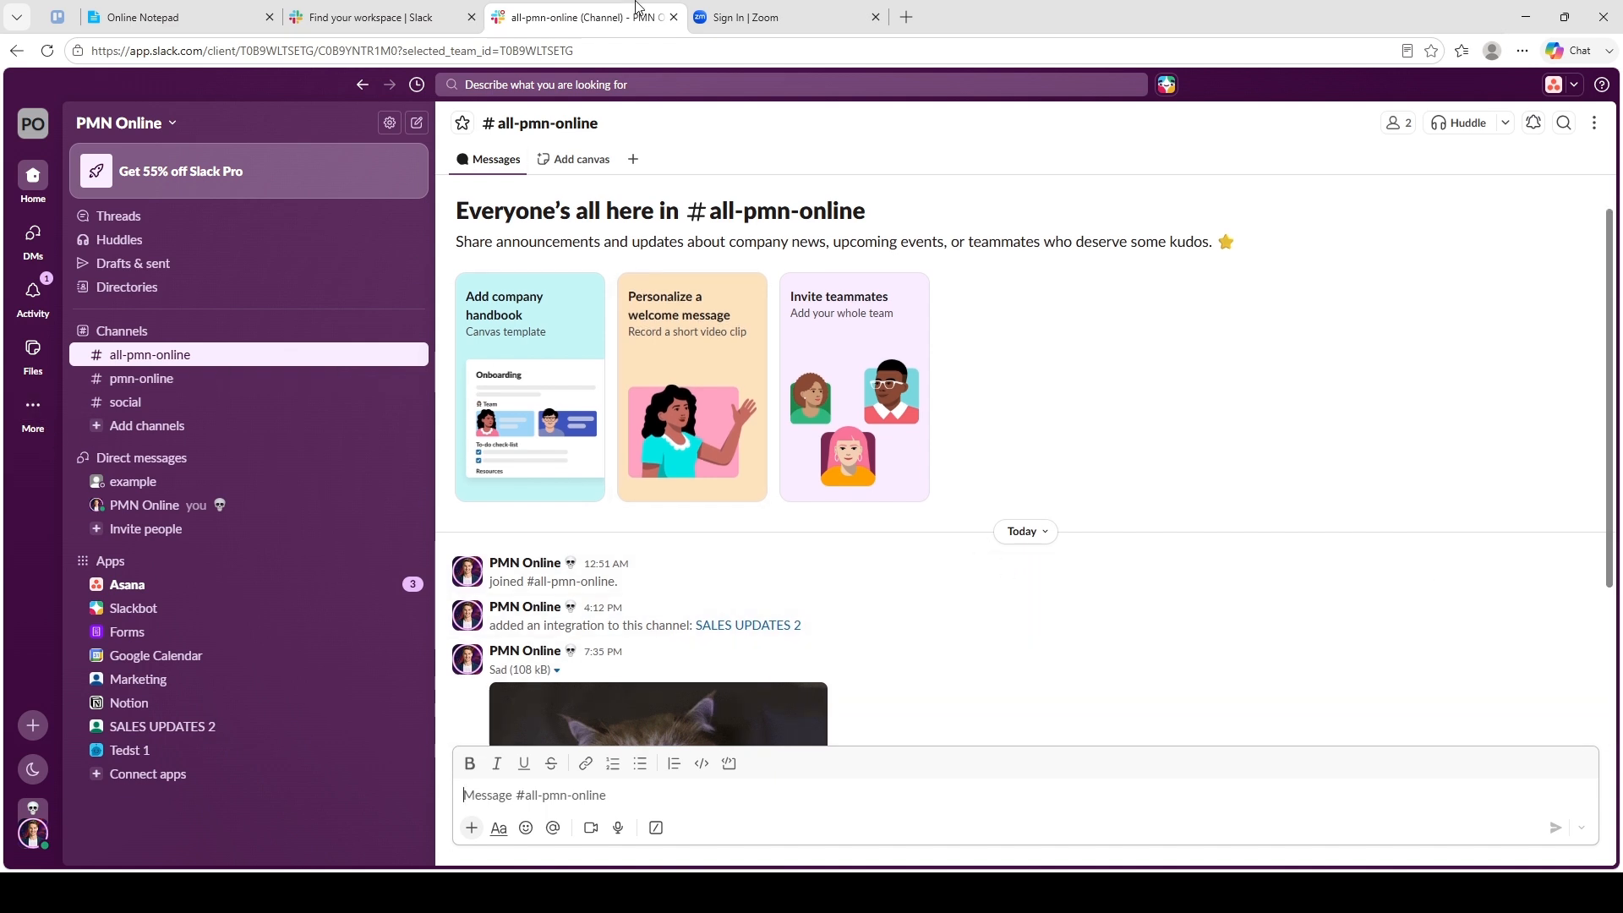
click(714, 12)
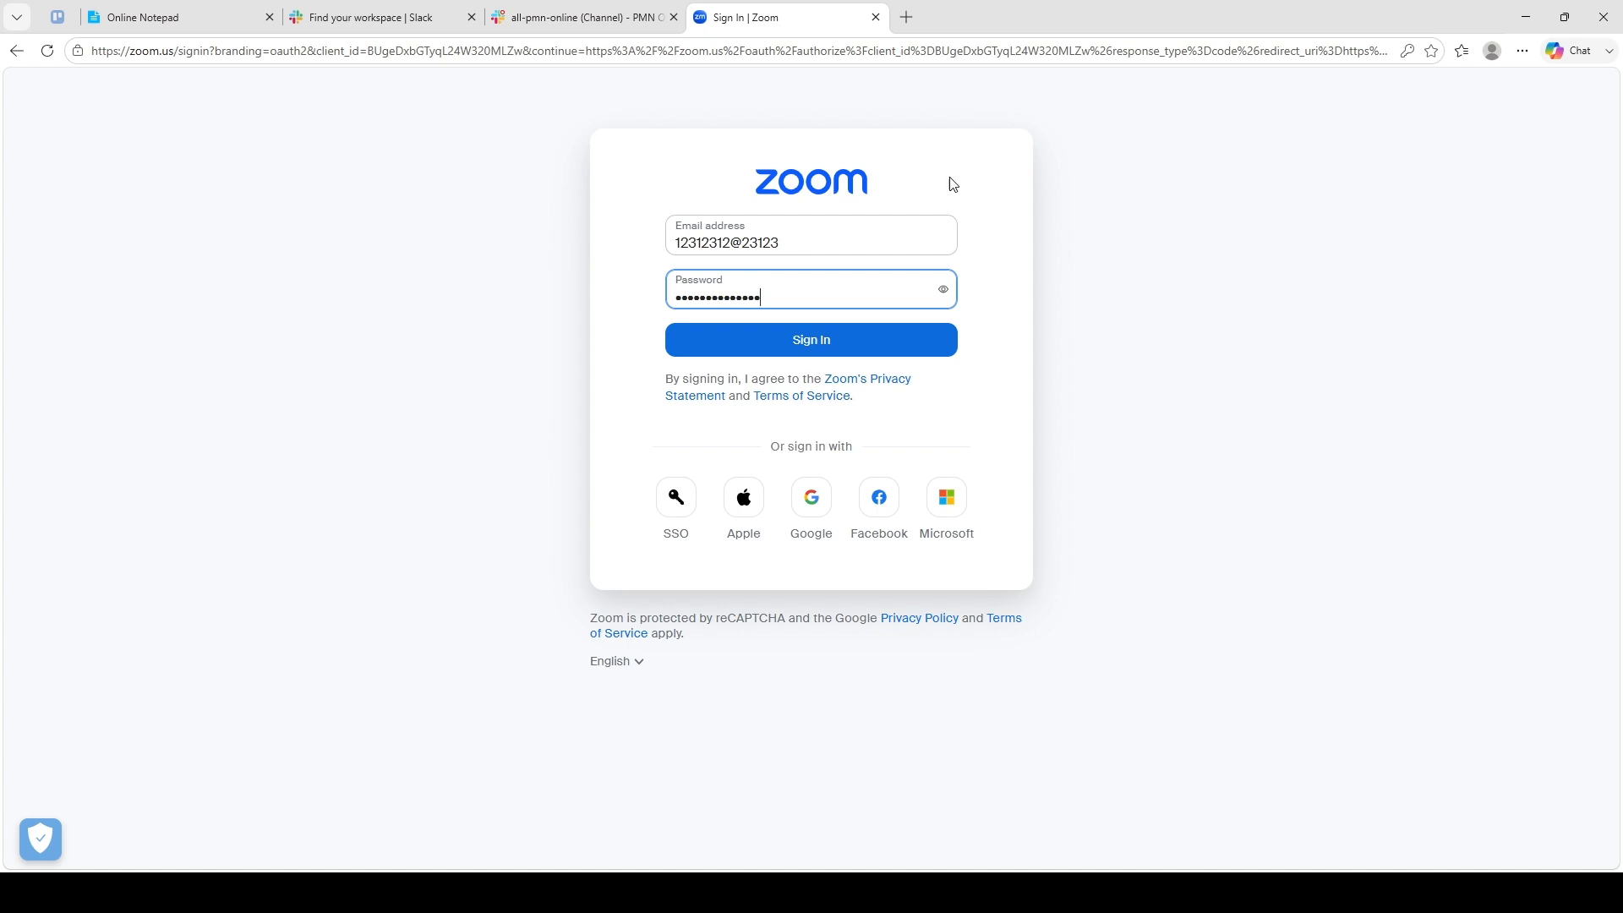
- Leave the Zoom form unsubmitted and go back to the #all-pmn-online Slack tab
click(463, 316)
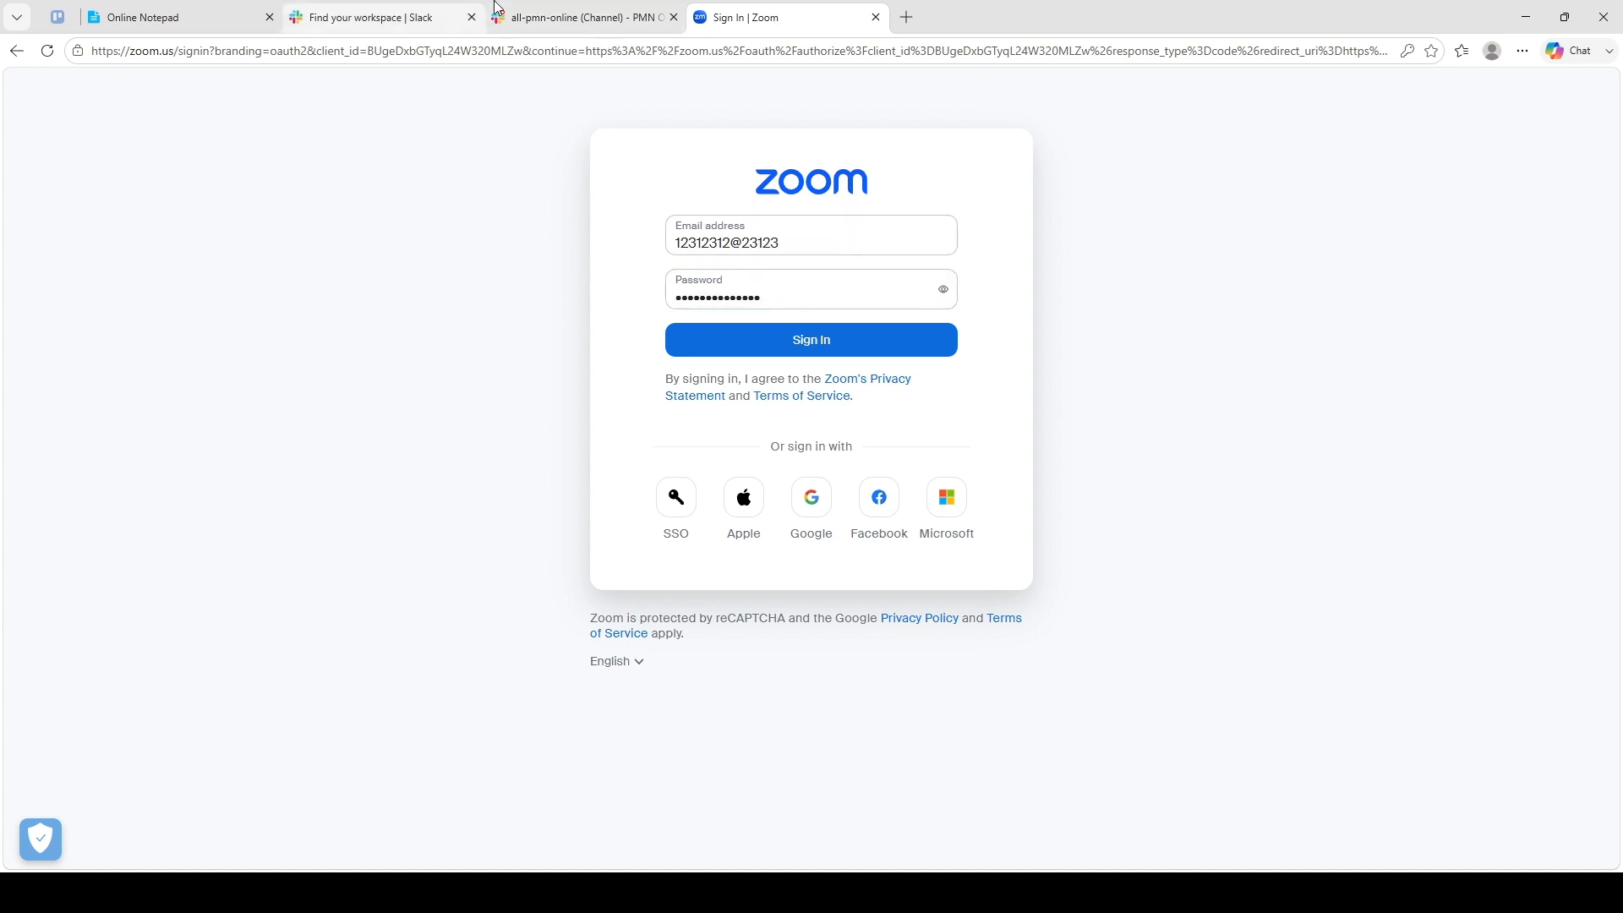
click(583, 17)
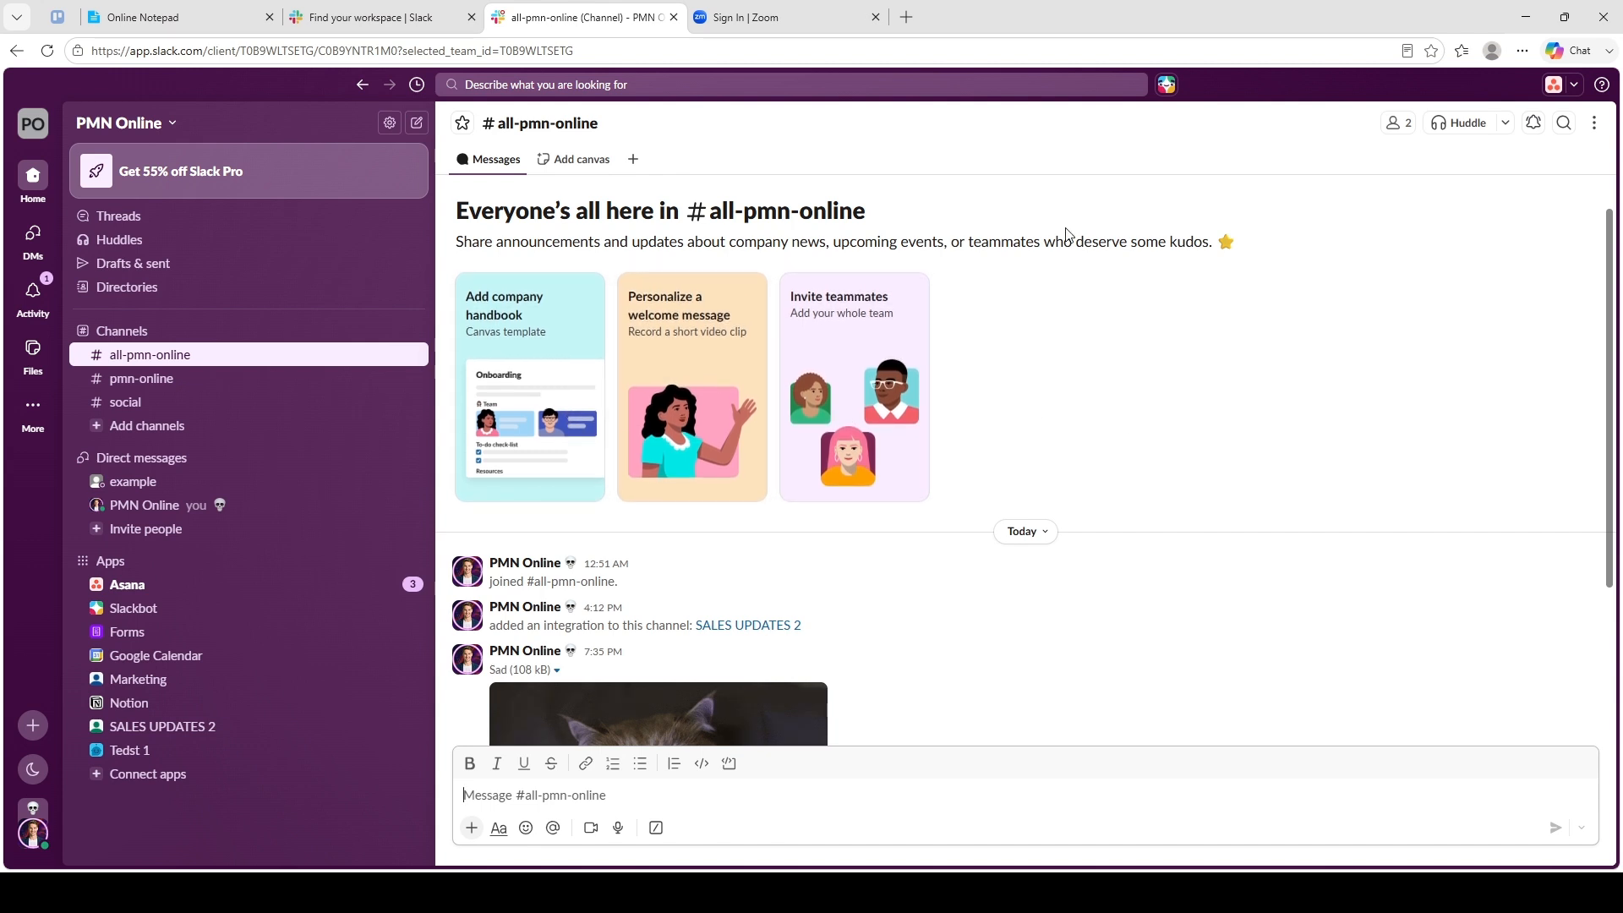
click(983, 132)
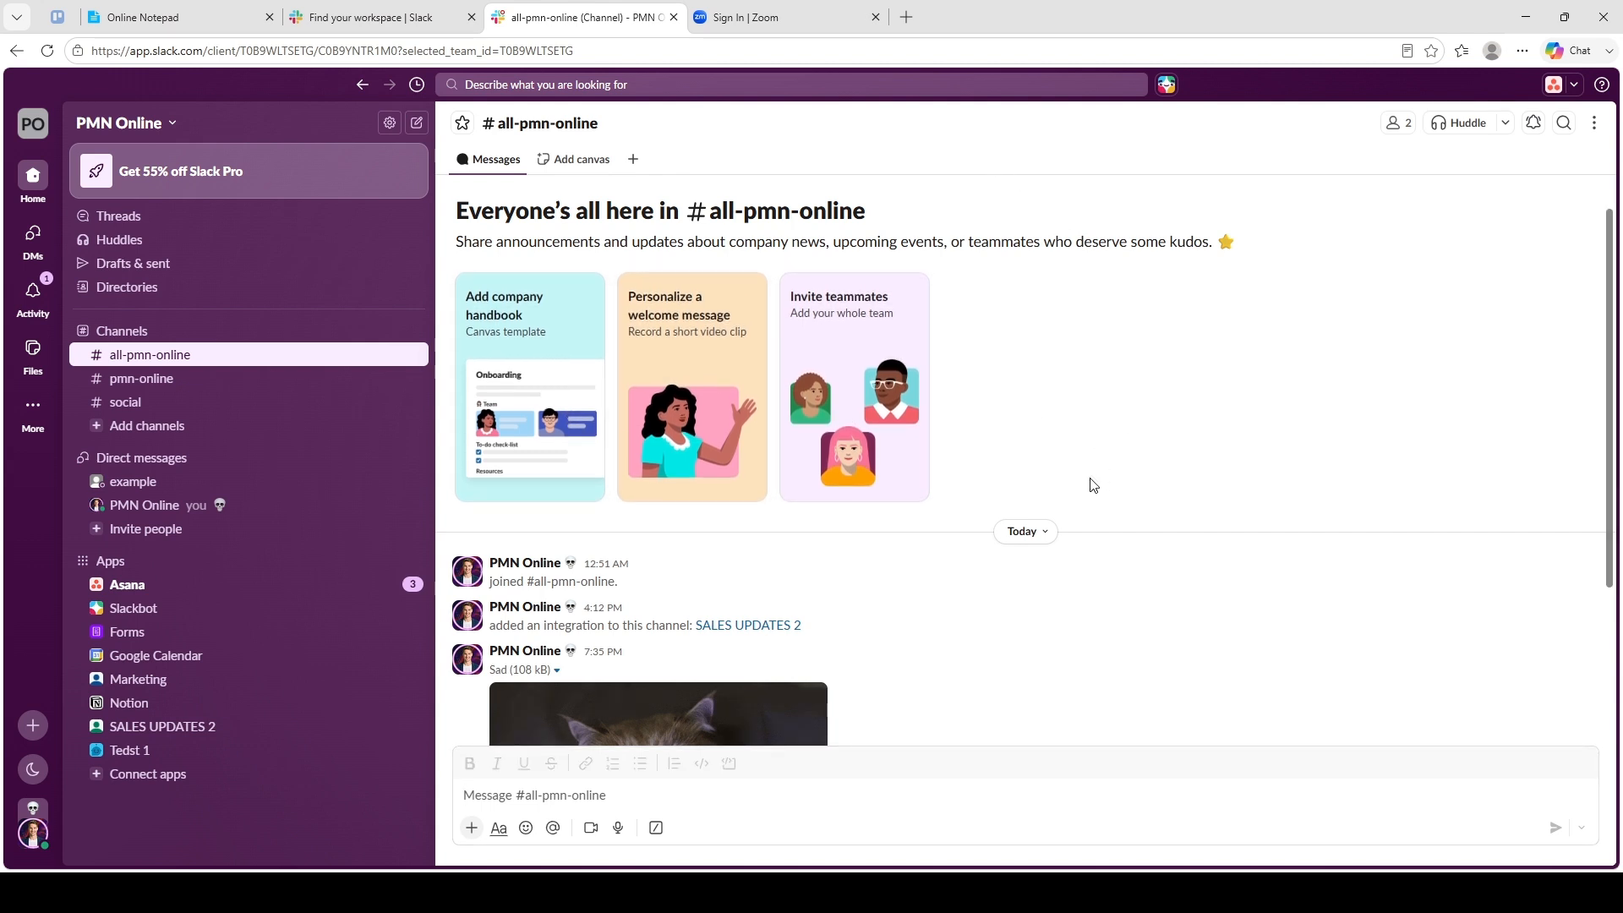